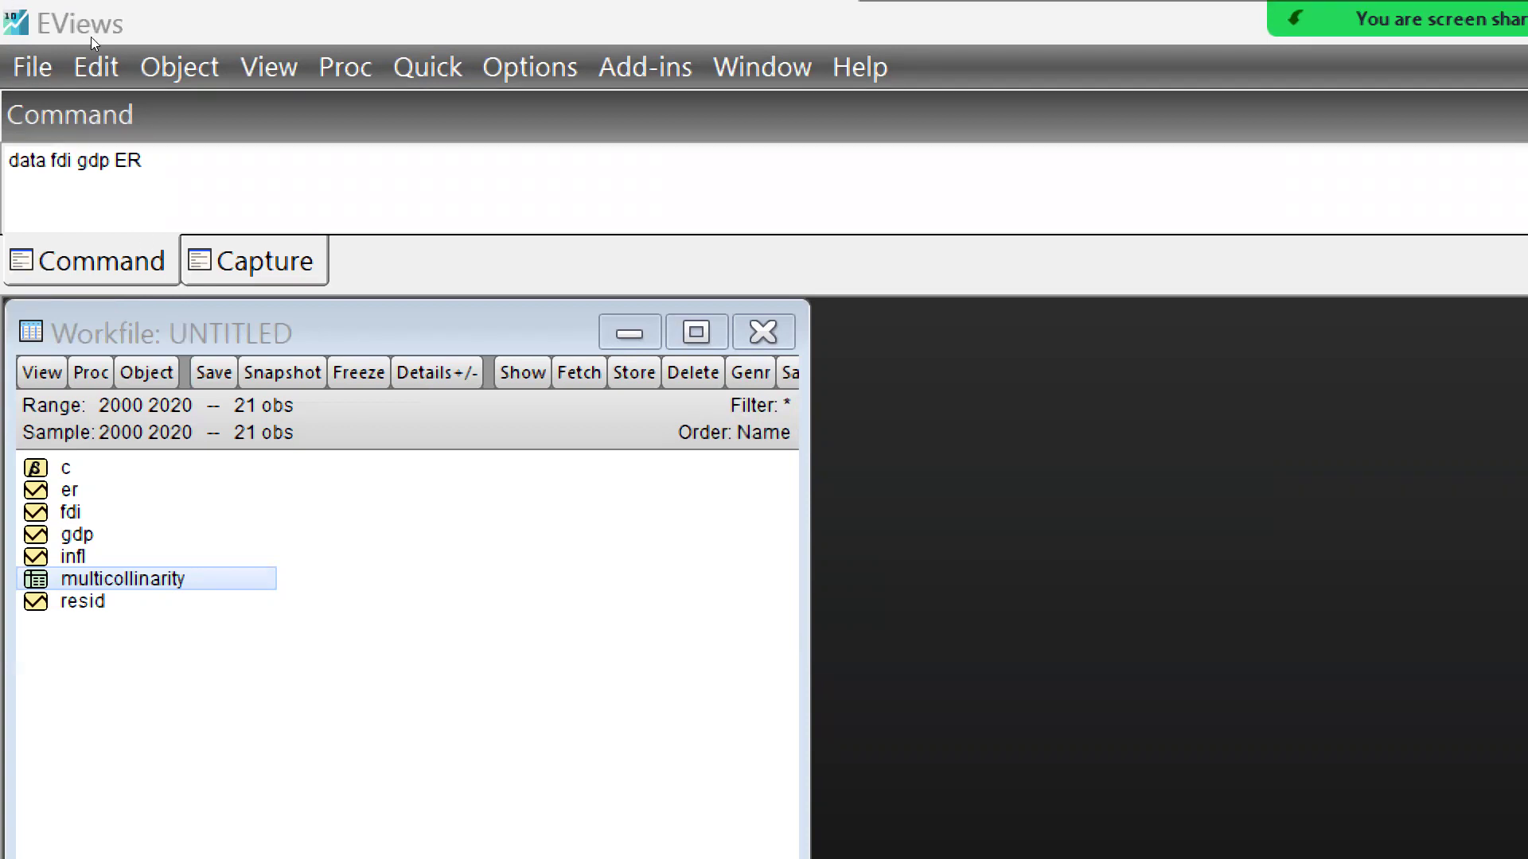
# Open the Estimate Equation dialog from the Quick menu using the keyboard
pyautogui.hotkey('alt', 'o')
pyautogui.press('Left')
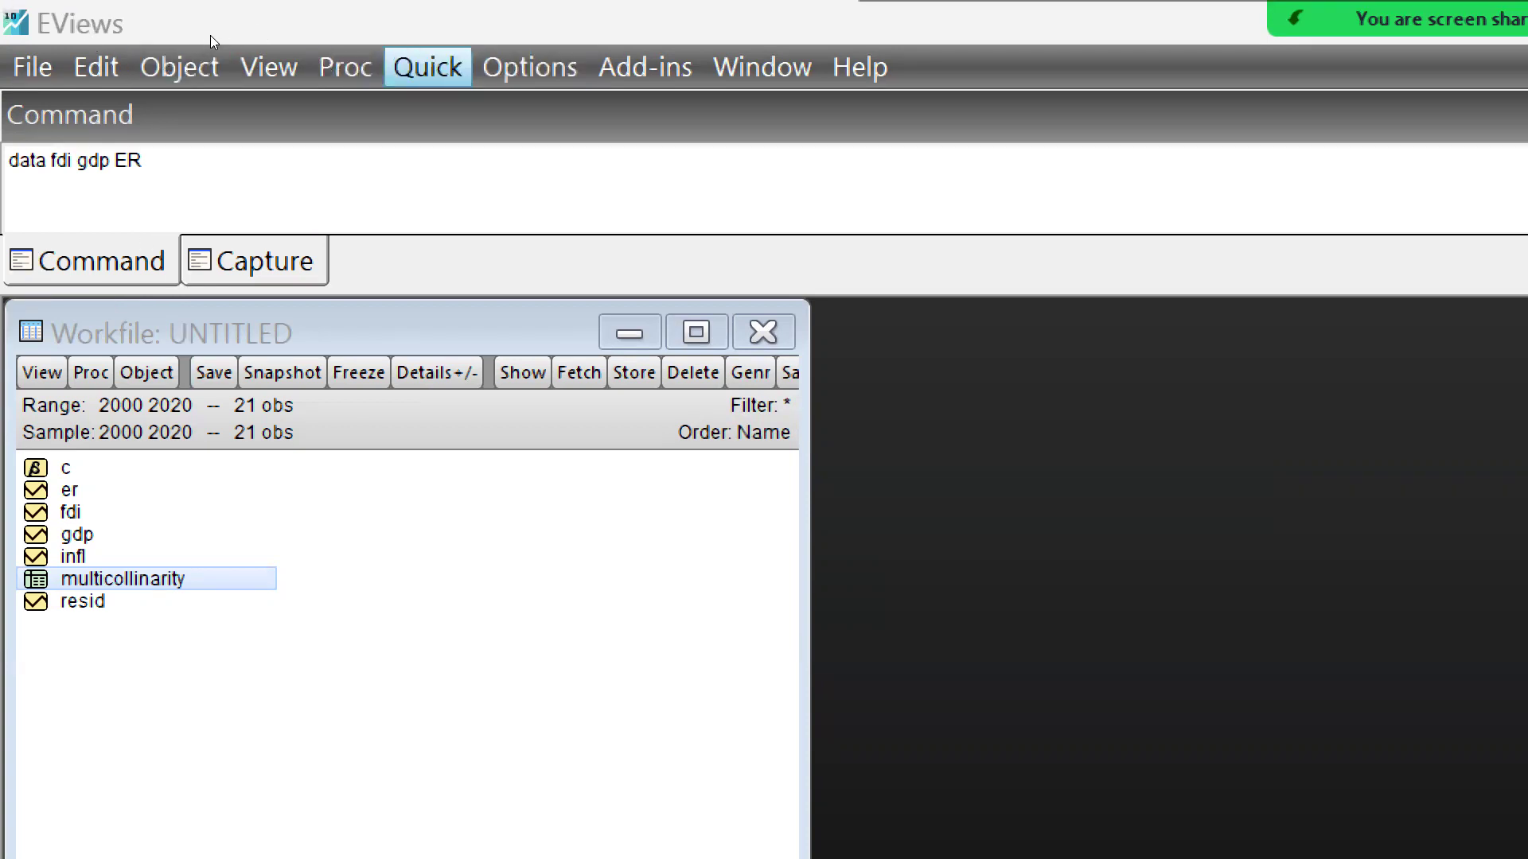
pyautogui.press('Return')
pyautogui.press('Down')
pyautogui.press('Down')
pyautogui.press('Down')
pyautogui.press('Down')
pyautogui.press('Down')
pyautogui.press('Down')
pyautogui.press('Down')
pyautogui.press('Down')
pyautogui.press('Down')
pyautogui.press('Up')
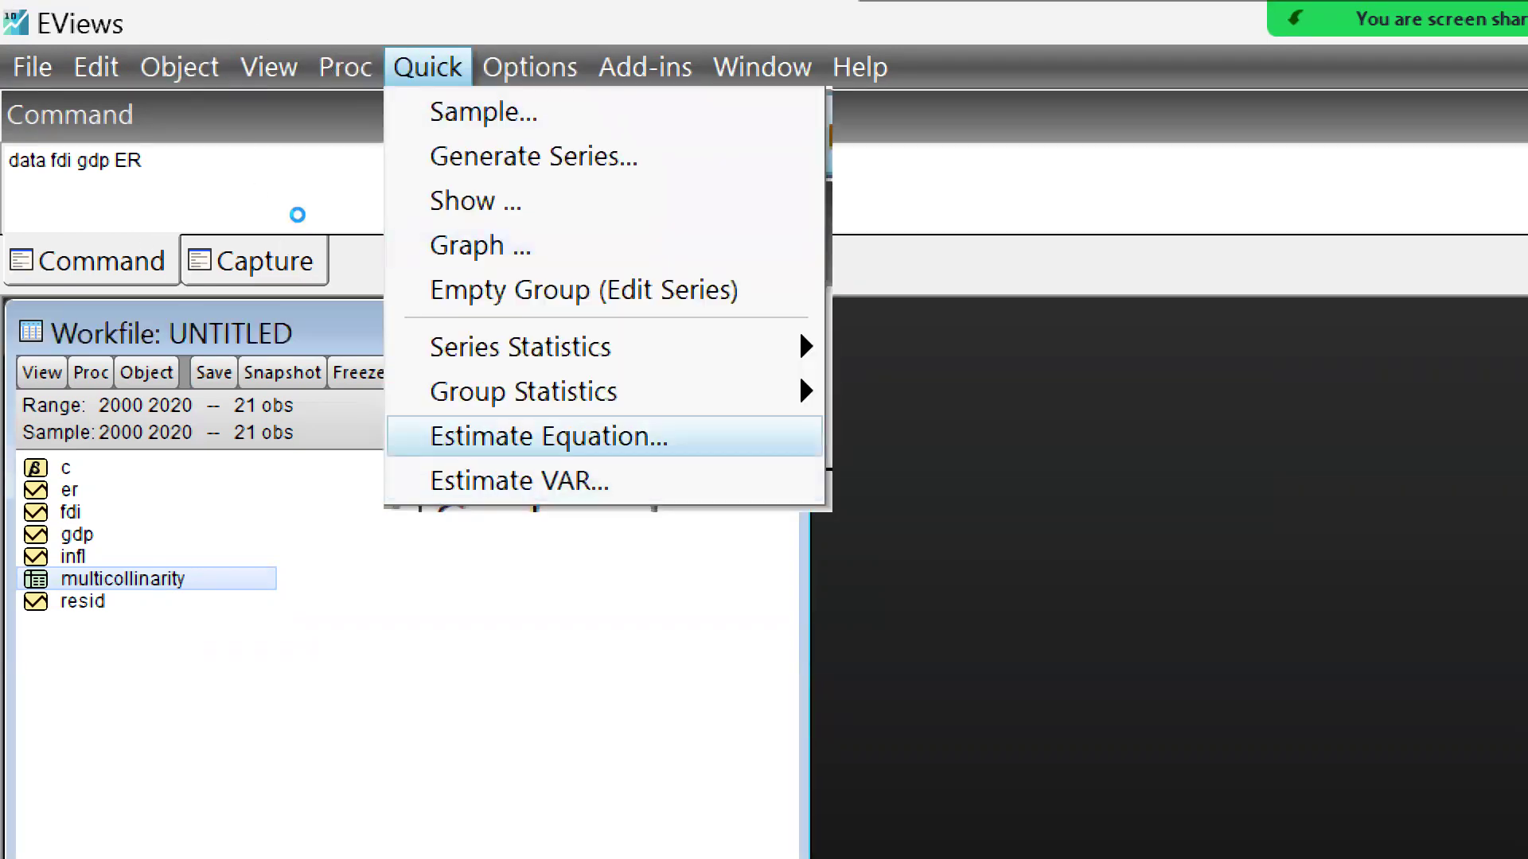
pyautogui.press('Return')
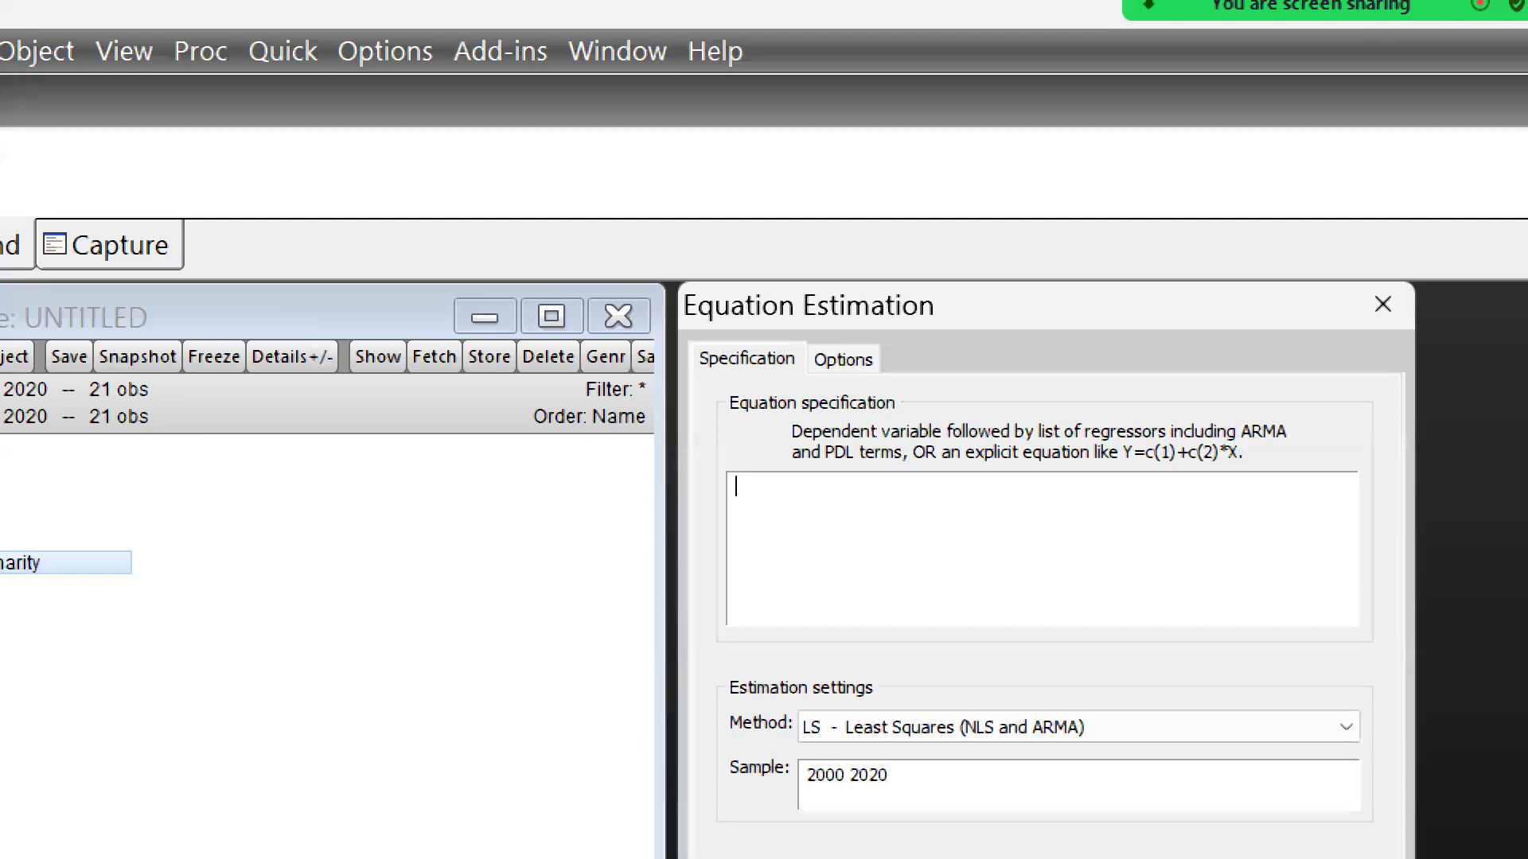
# Enter the specification 'gdp c fdi infl er' with Least Squares over sample 2000 2020
pyautogui.write('gdp ')
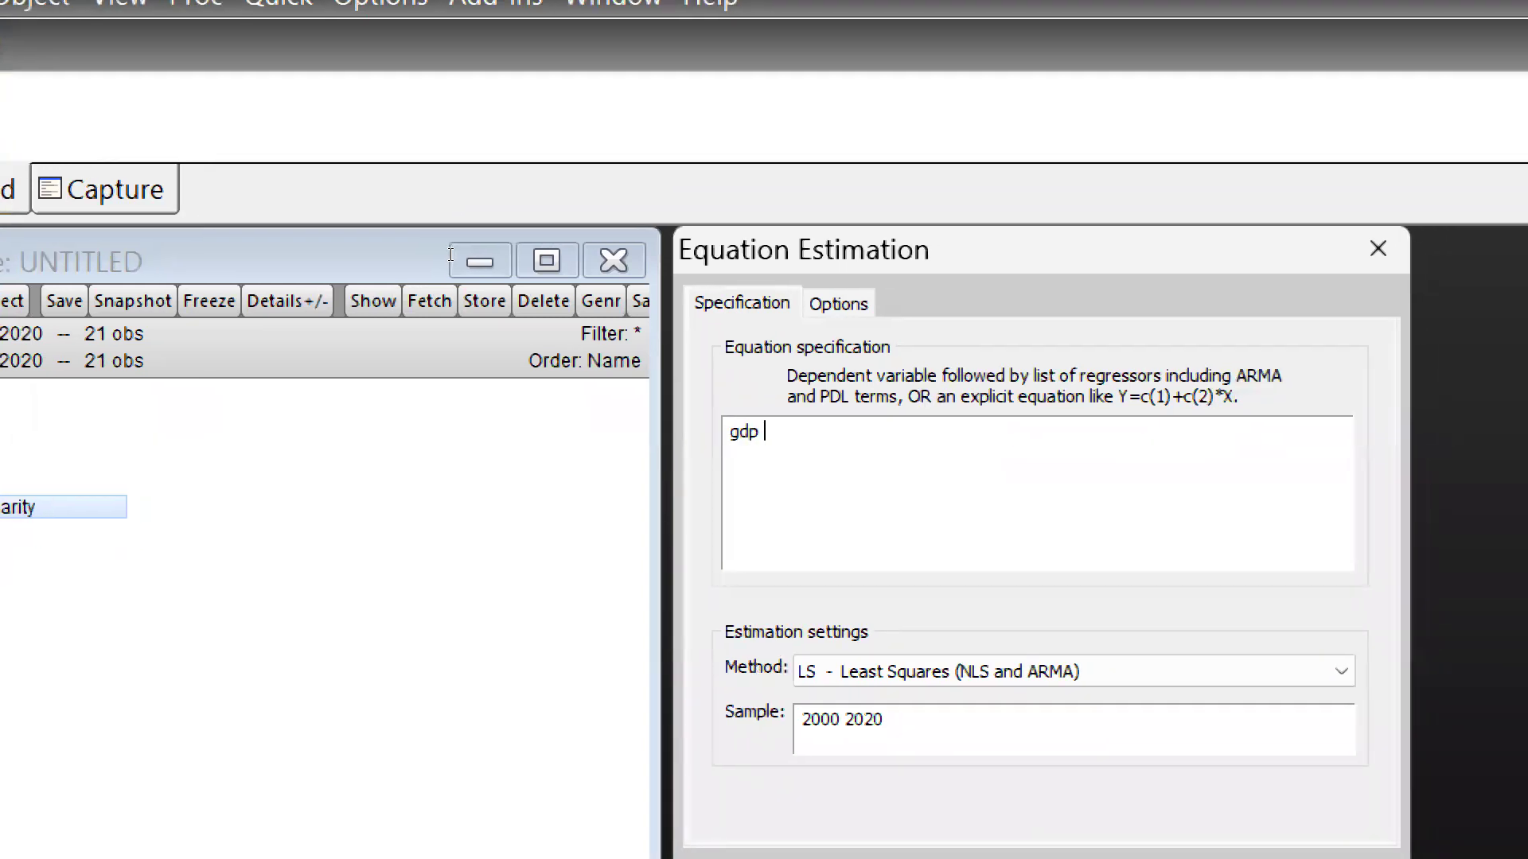
pyautogui.write('c')
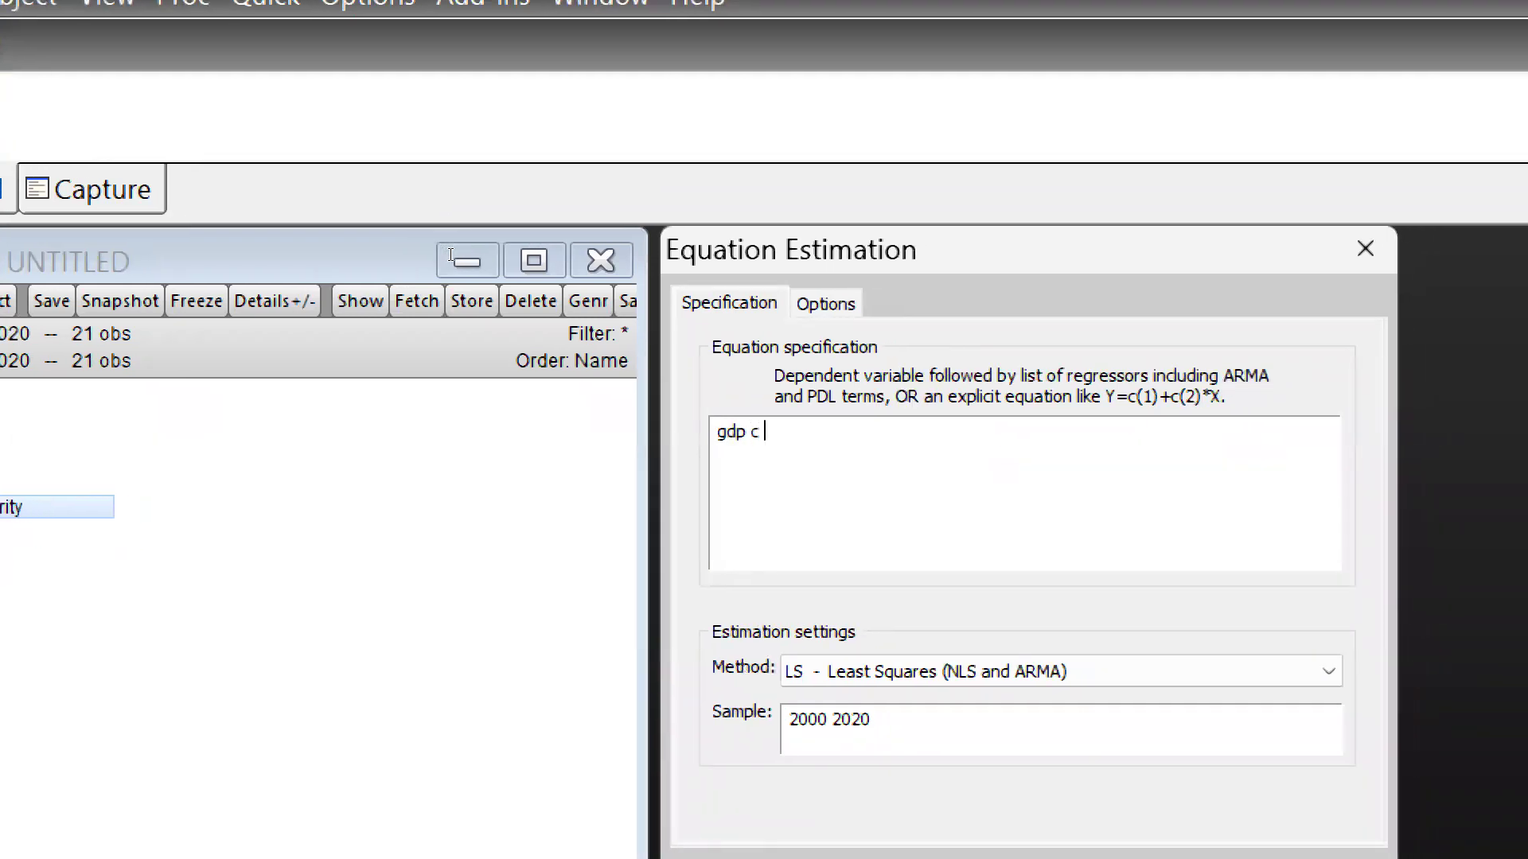
pyautogui.write(' fdi')
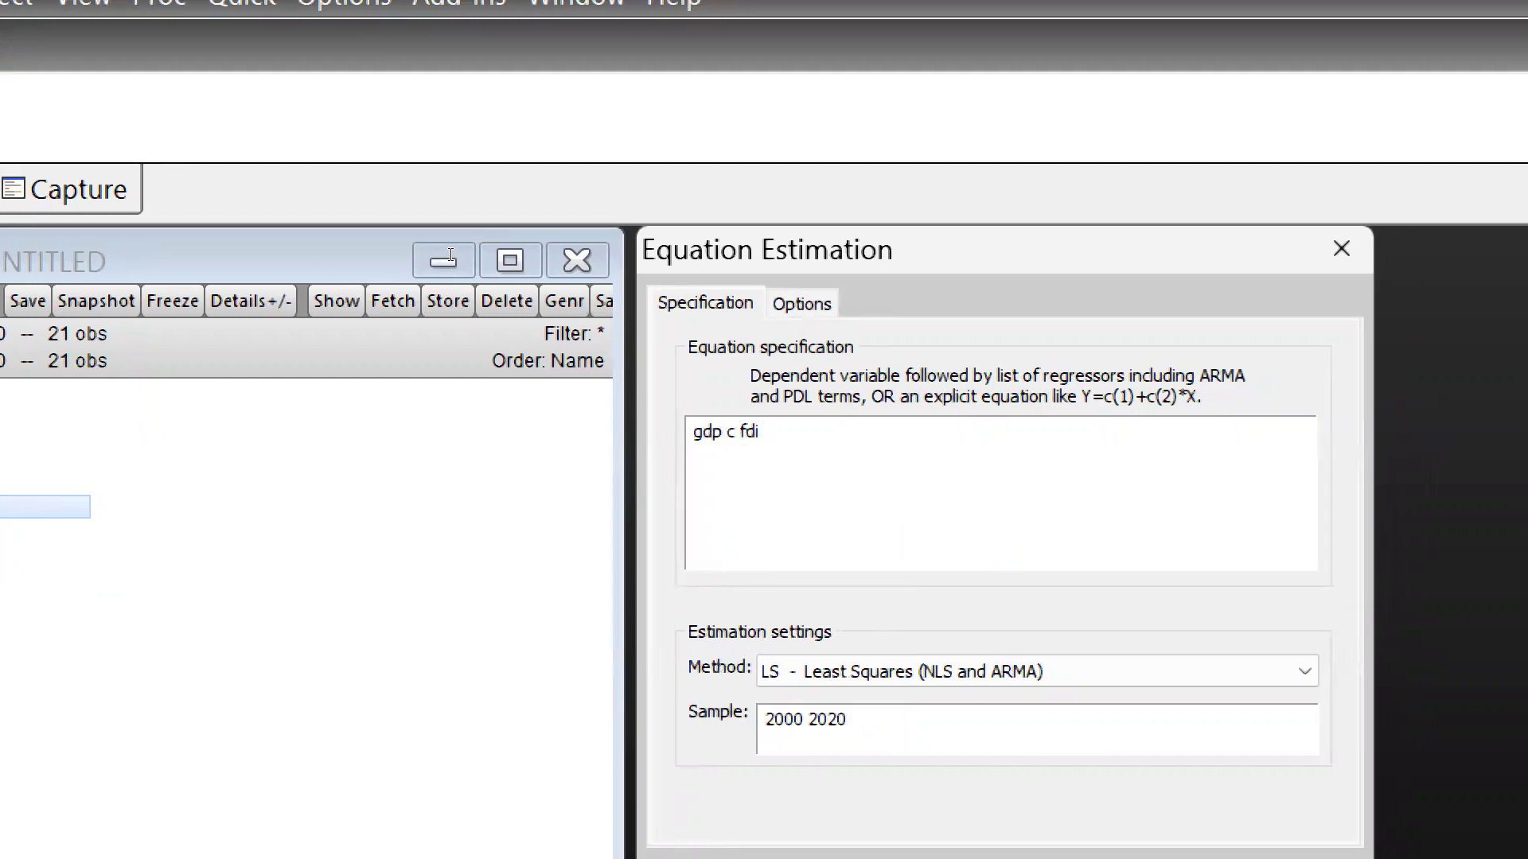
pyautogui.write(' inf')
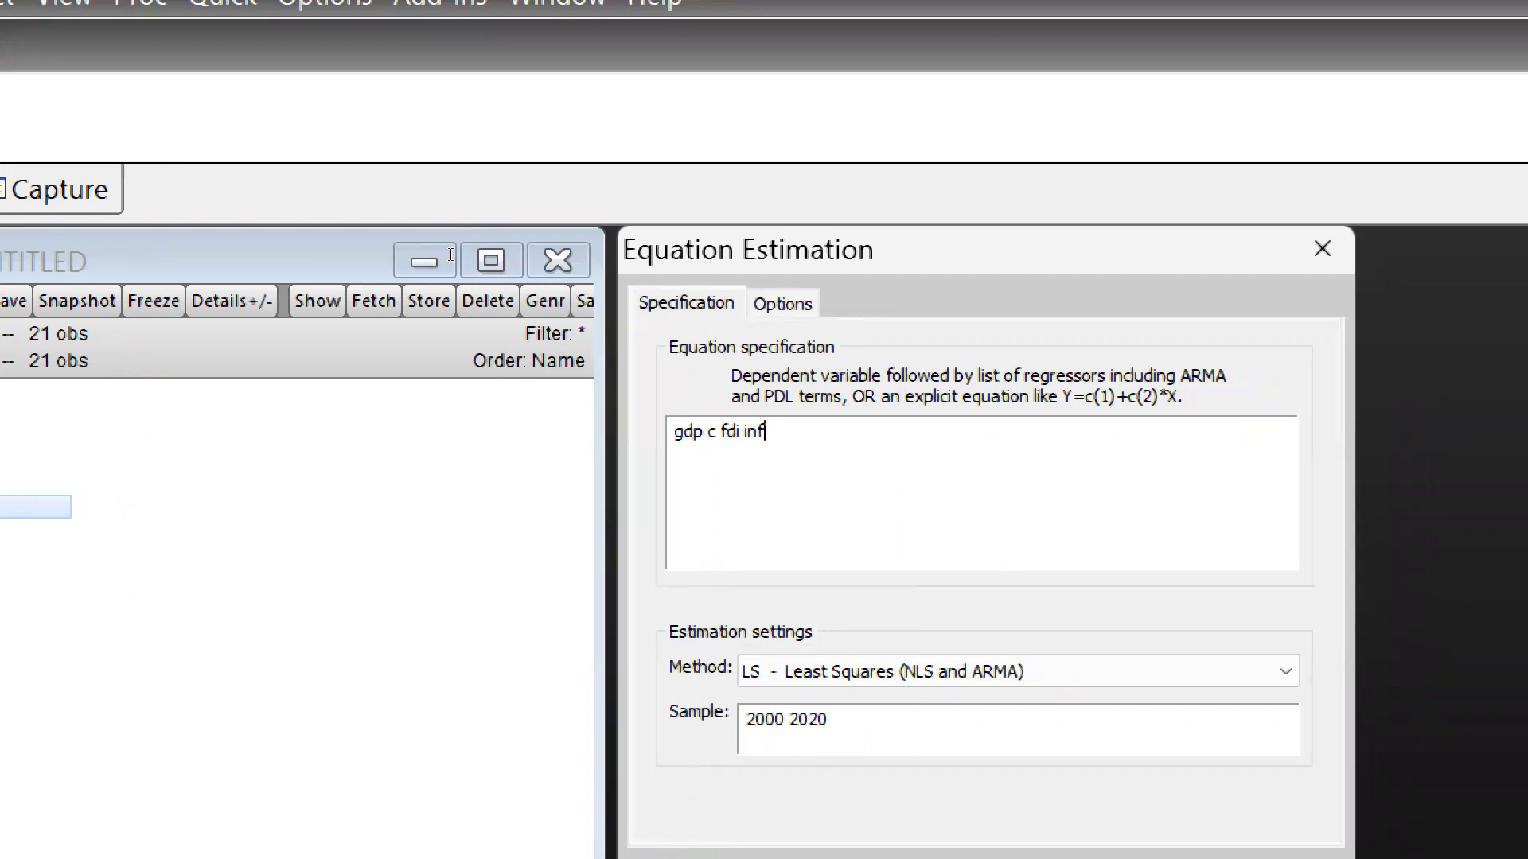
pyautogui.write('l')
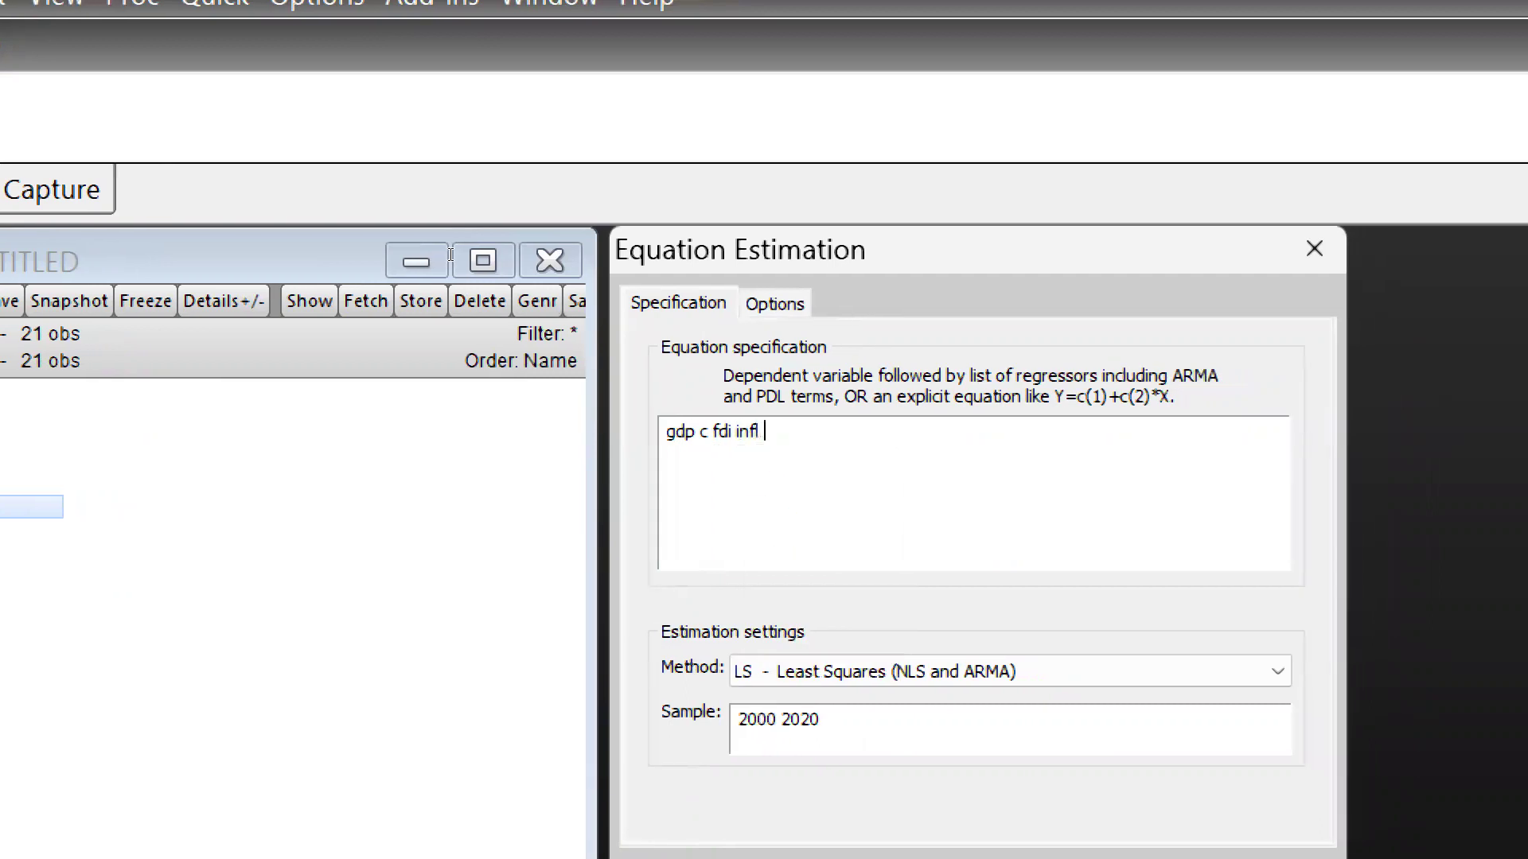
pyautogui.press('BackSpace')
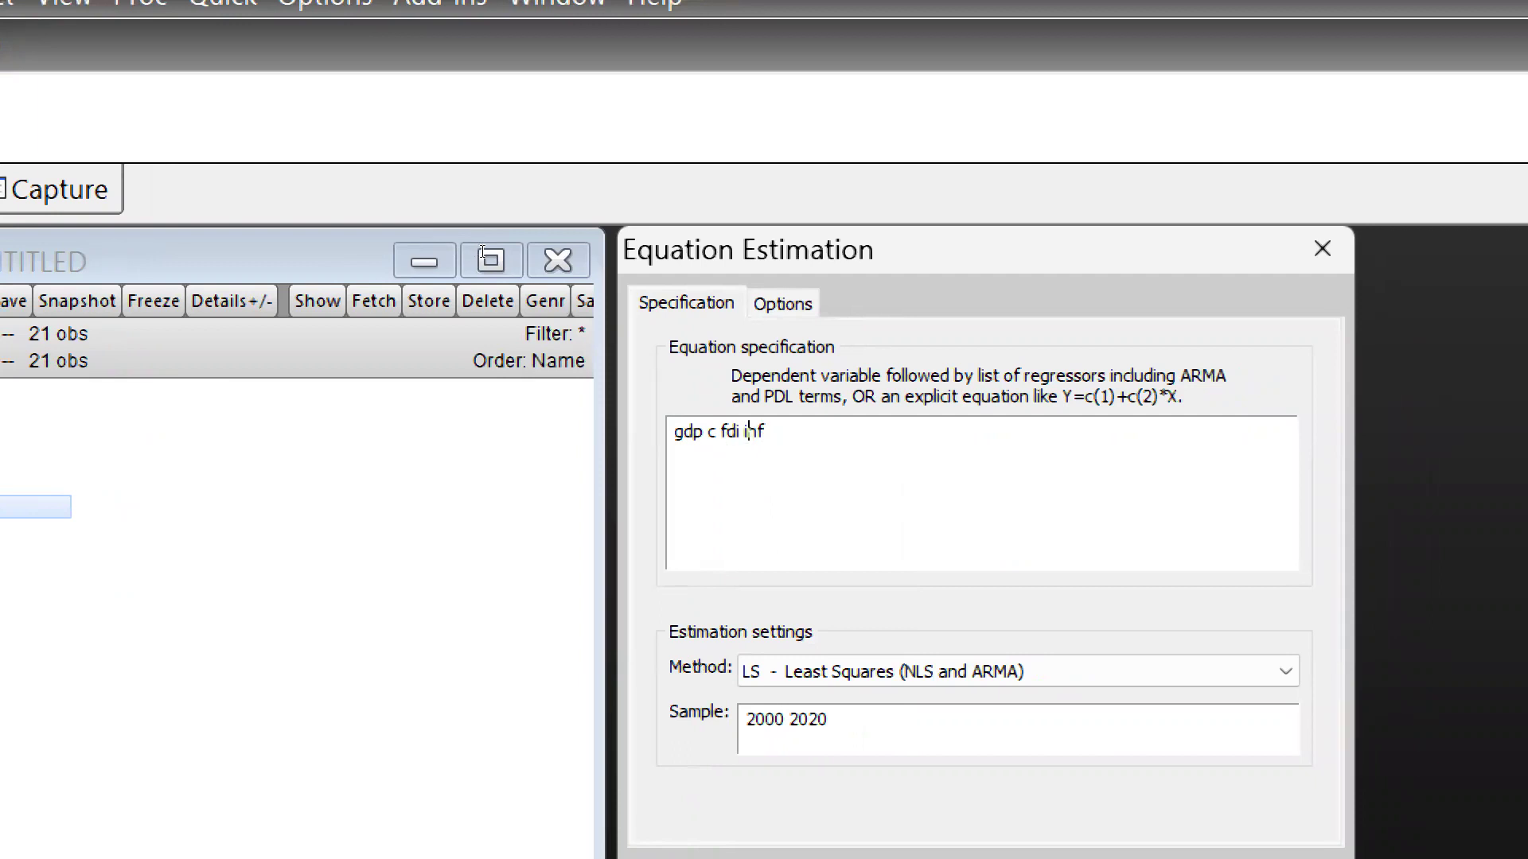
pyautogui.press('BackSpace')
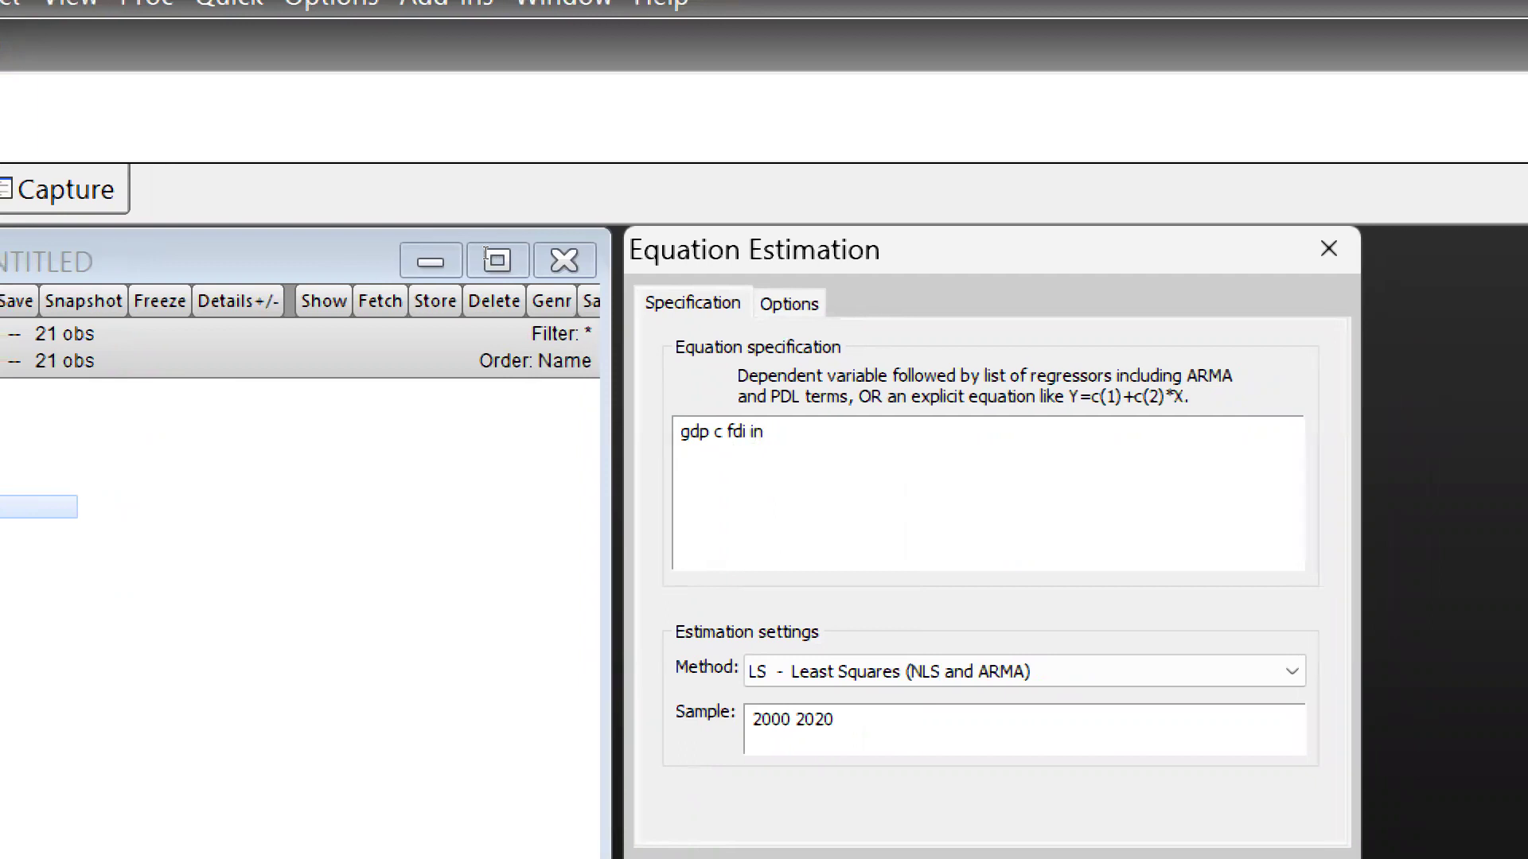
pyautogui.press('BackSpace')
pyautogui.press('BackSpace')
pyautogui.press('BackSpace')
pyautogui.press('BackSpace')
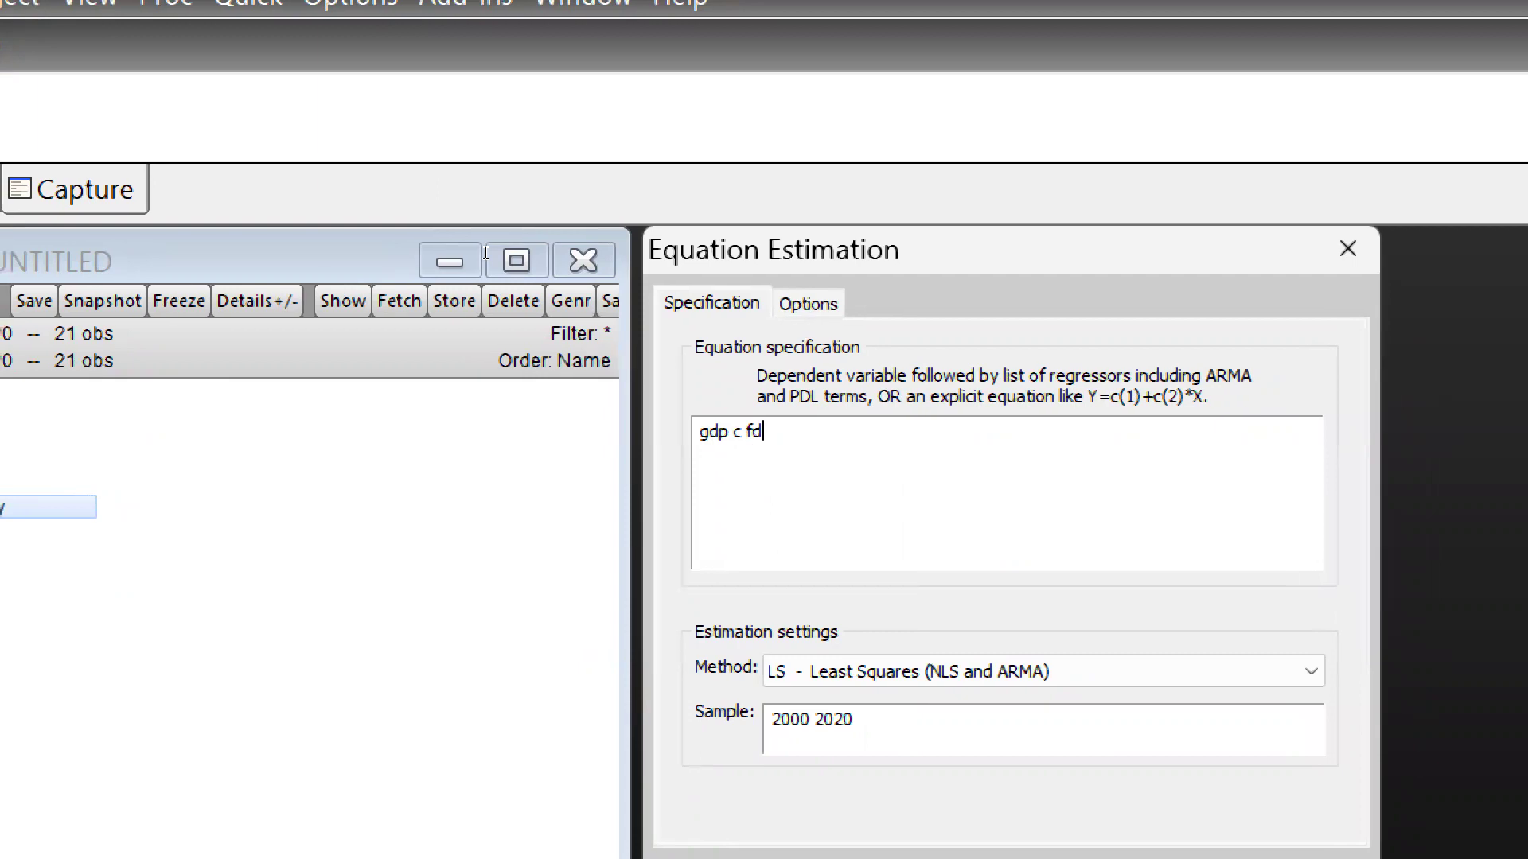
pyautogui.press('BackSpace')
pyautogui.press('BackSpace')
pyautogui.write('fd')
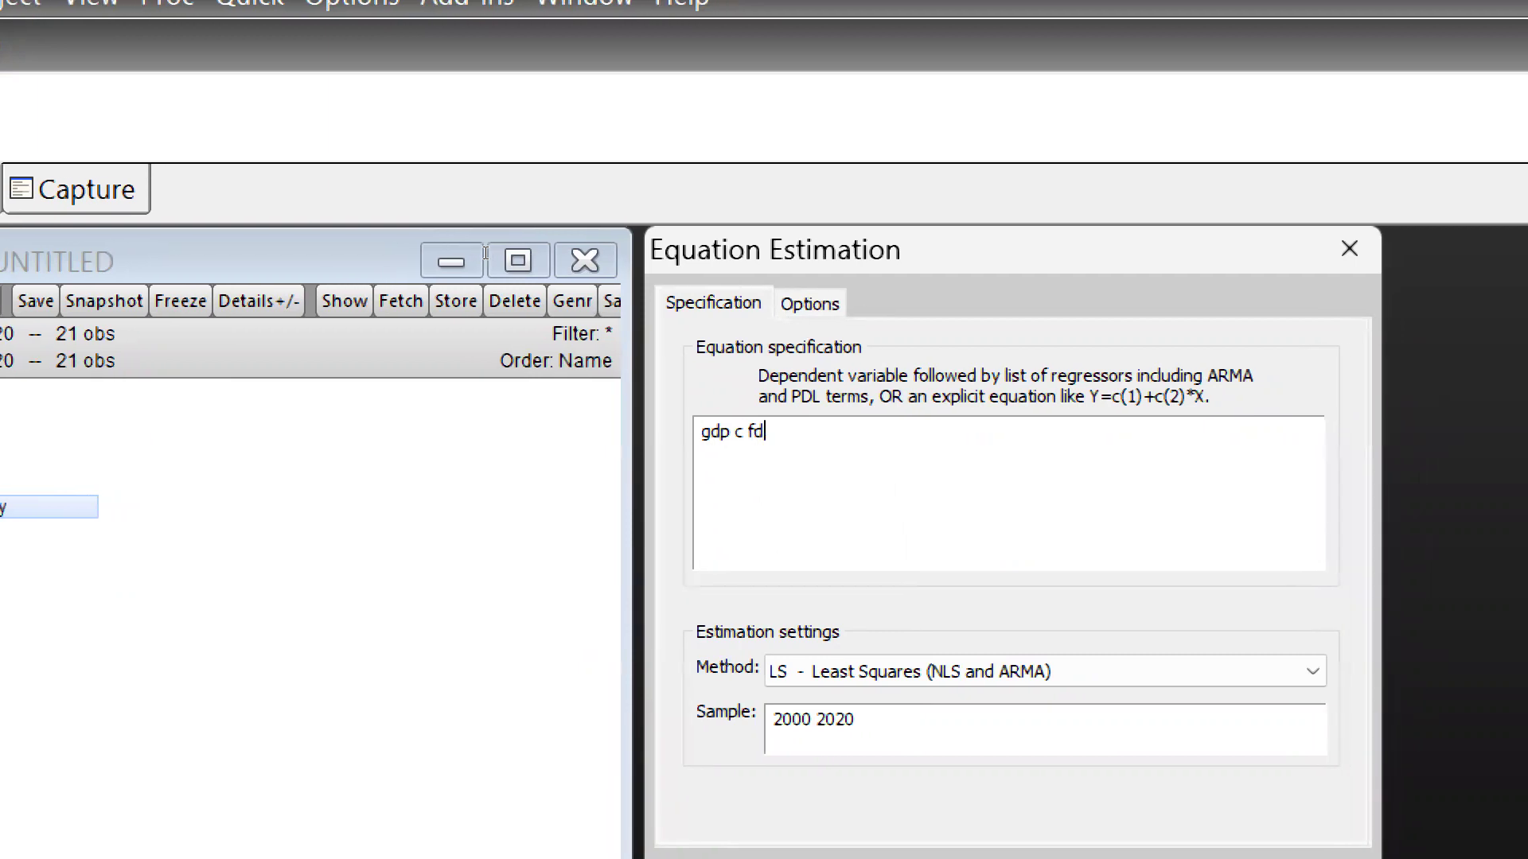
pyautogui.write('i')
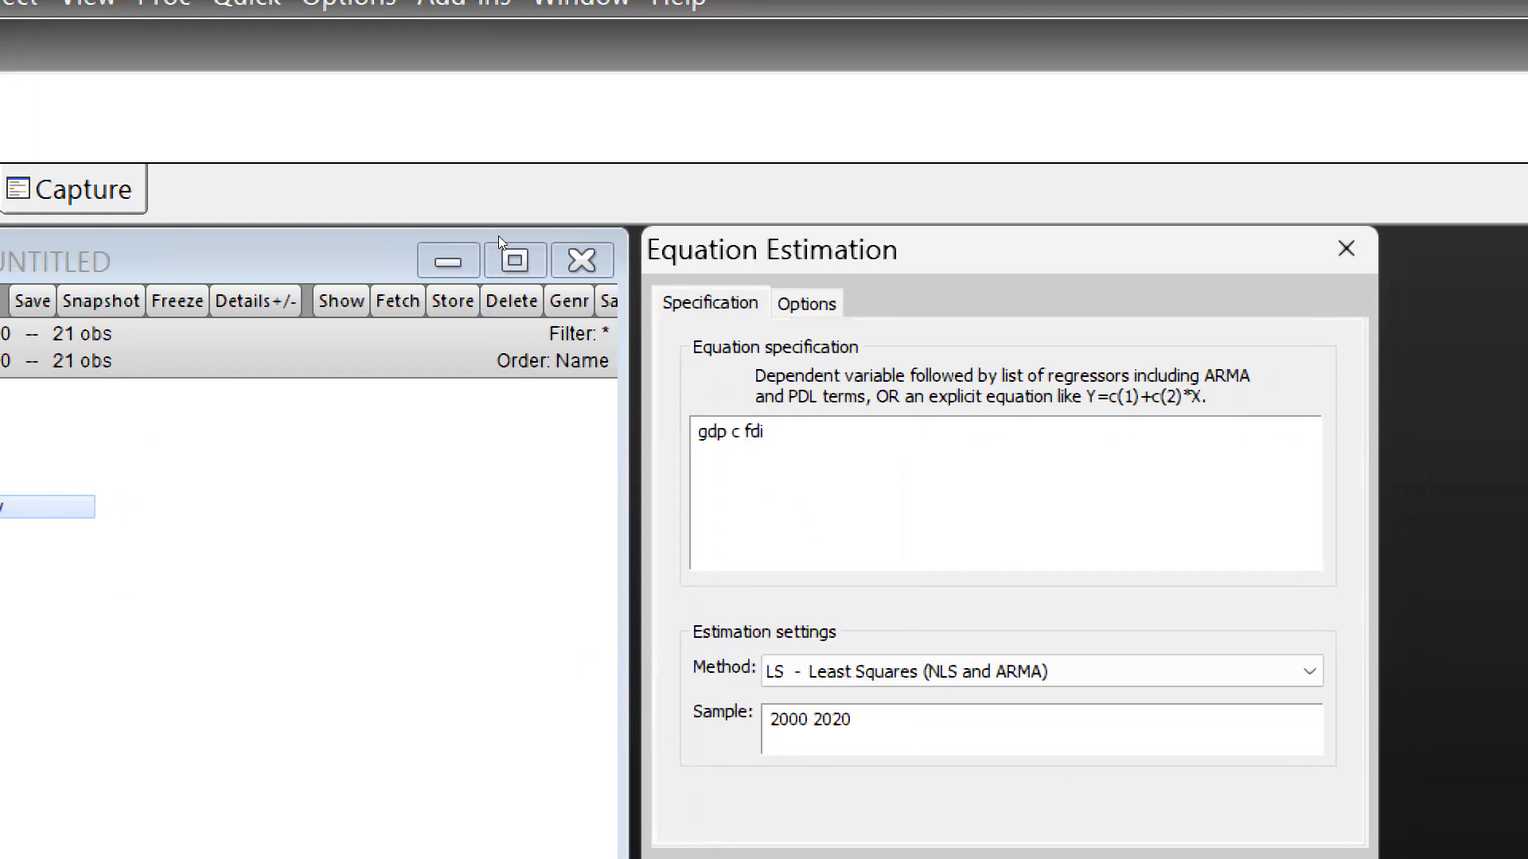
pyautogui.write(' inf')
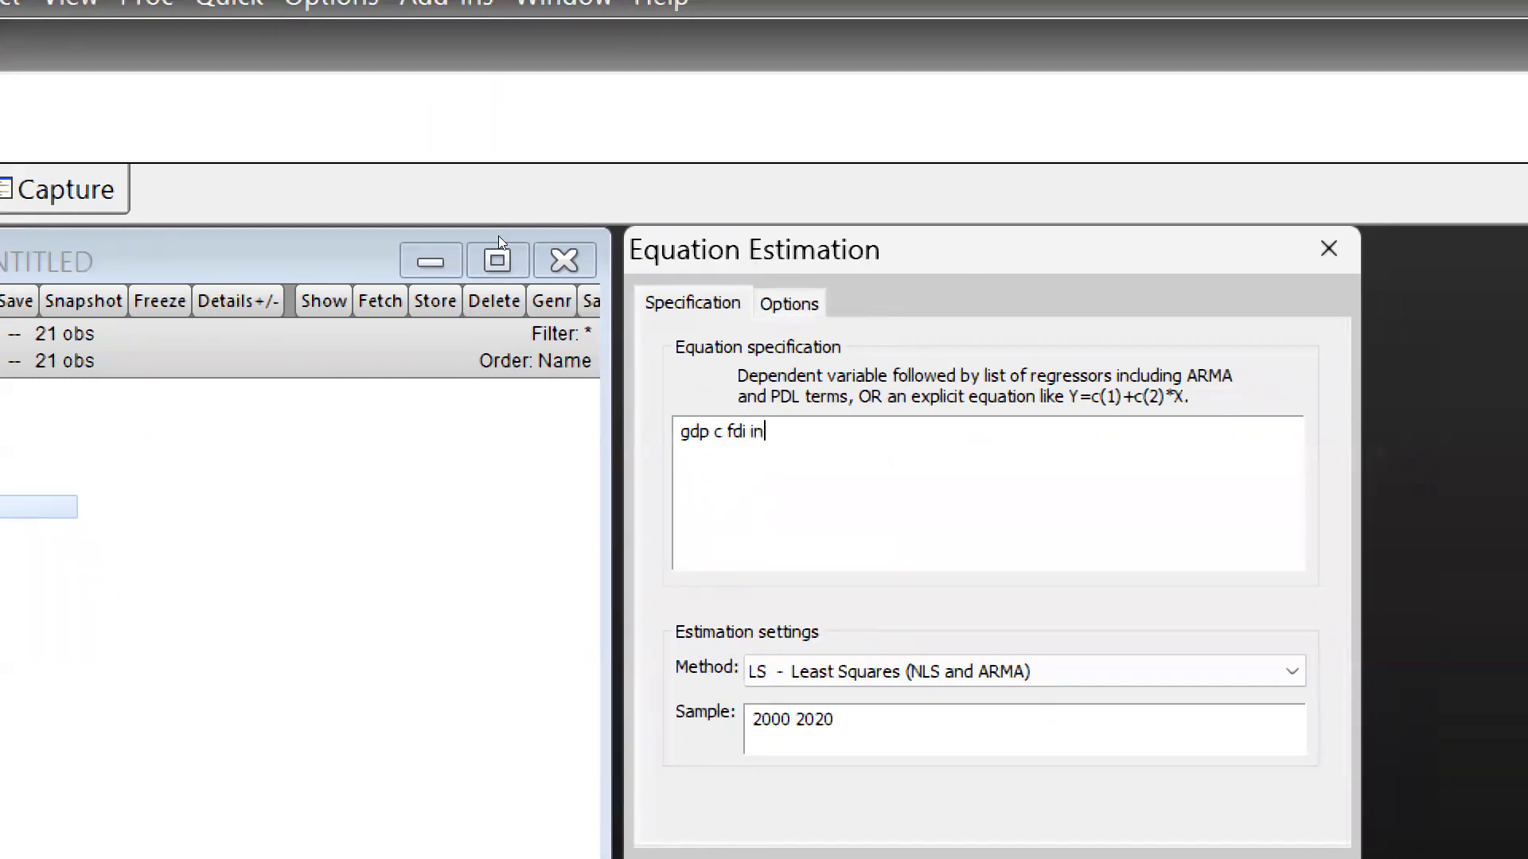
pyautogui.write('l')
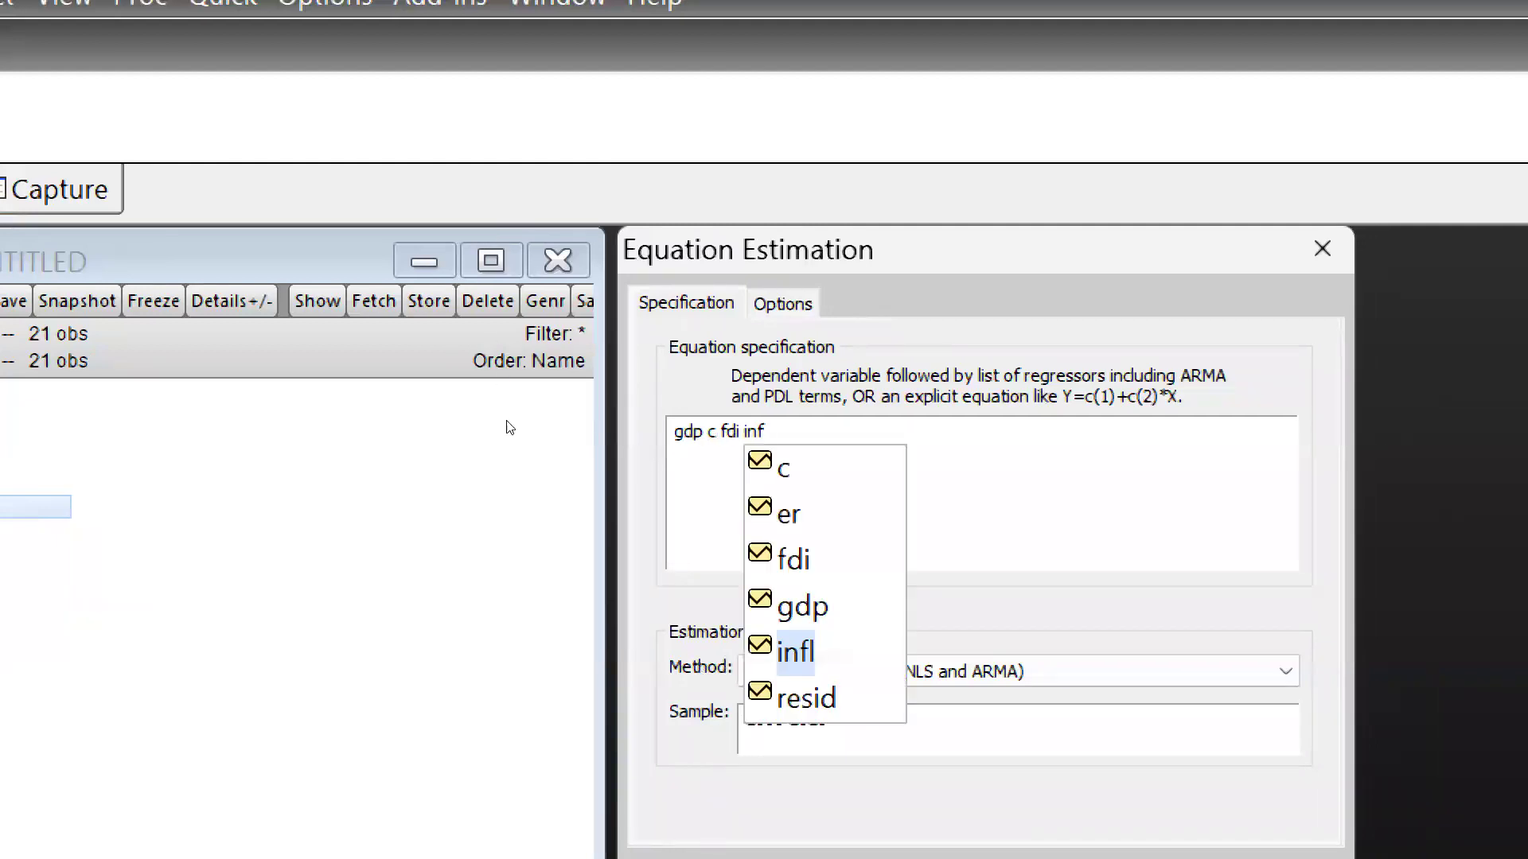
pyautogui.press('Escape')
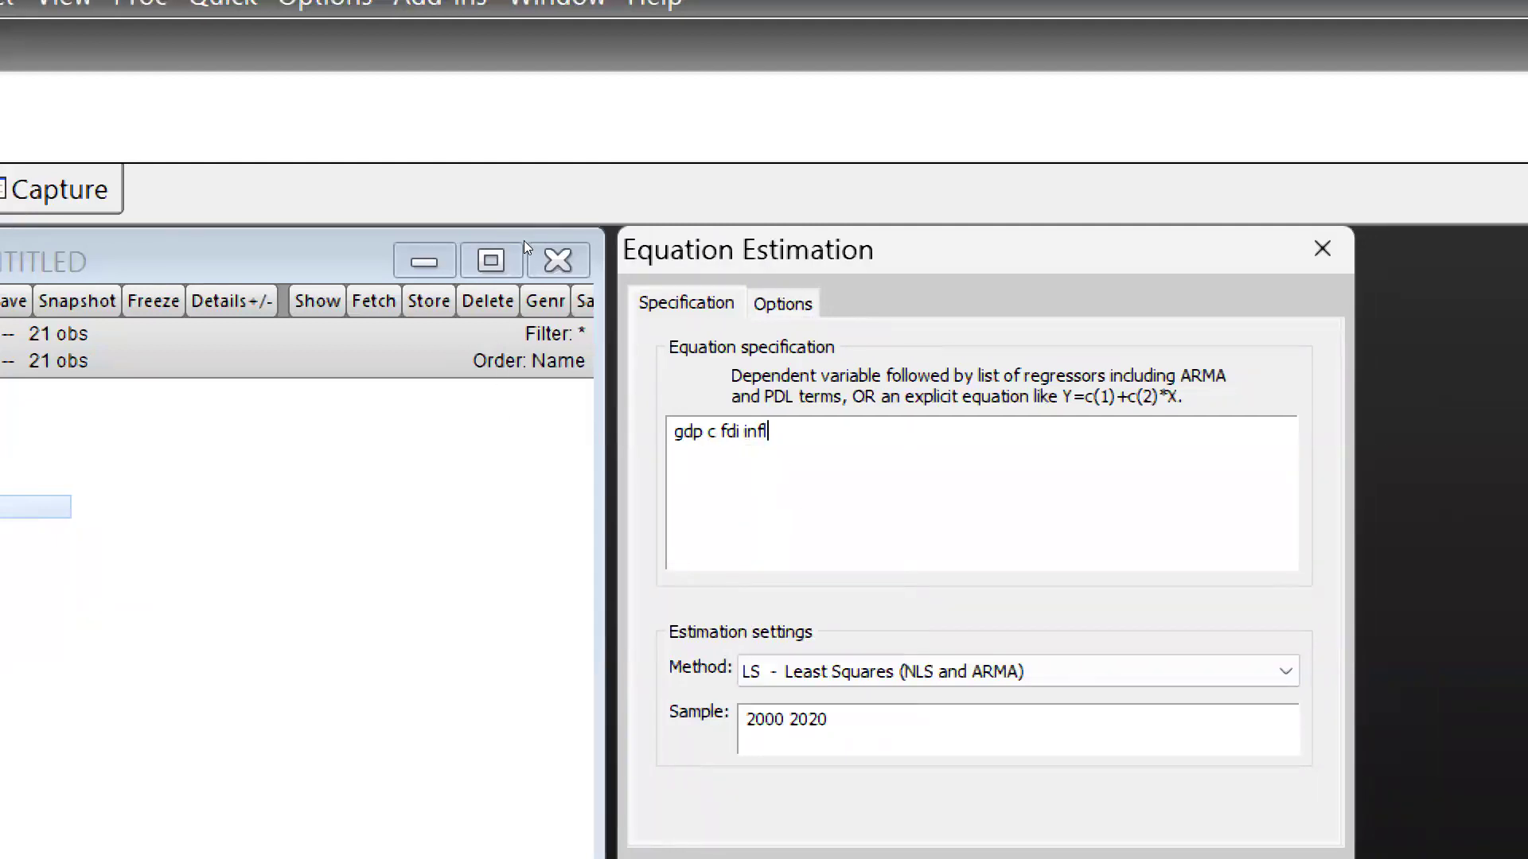
pyautogui.write('er')
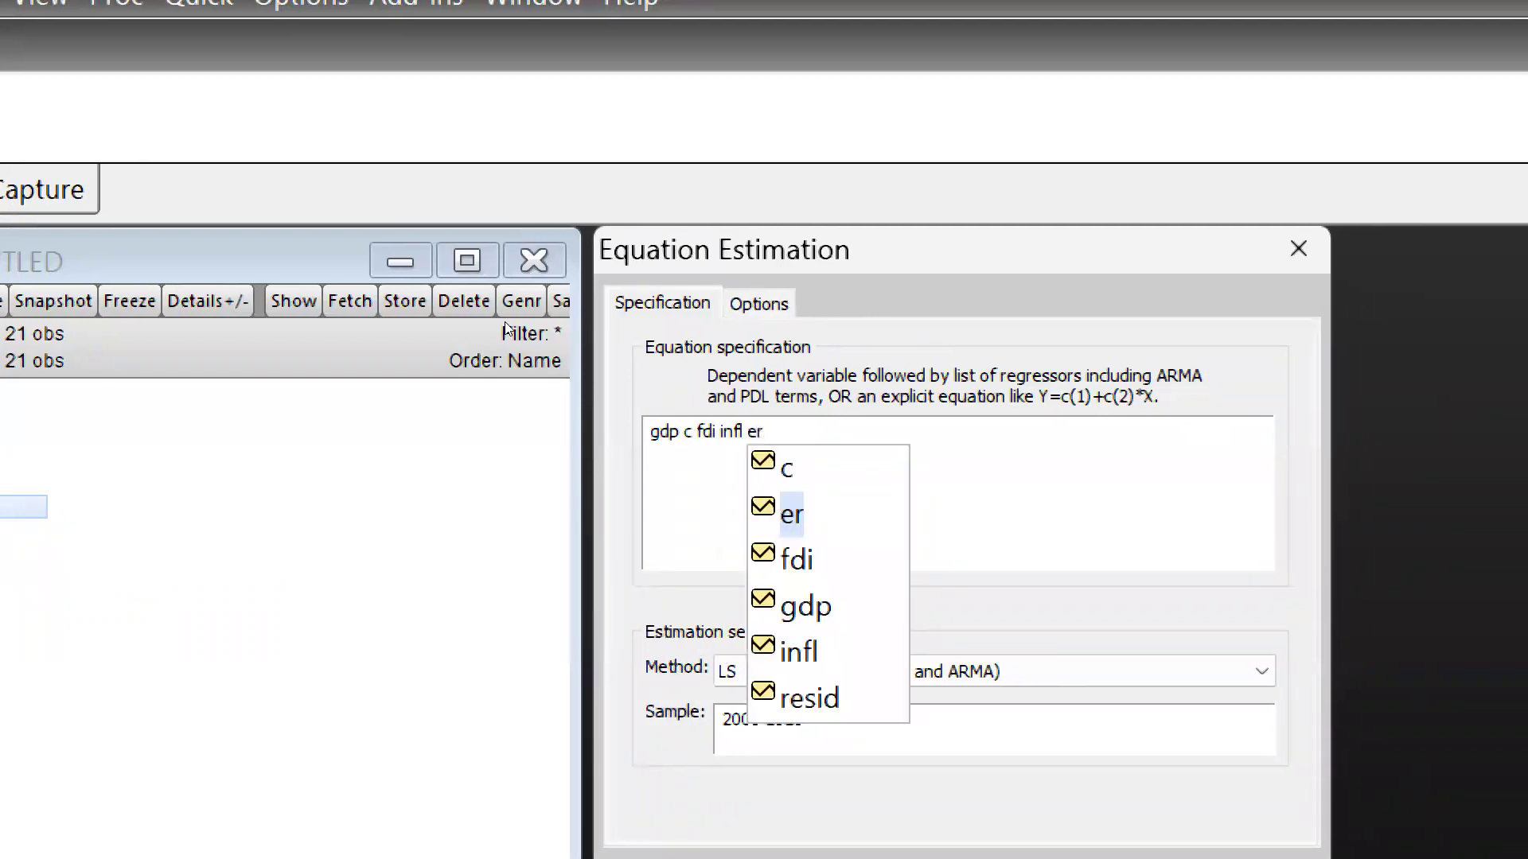
pyautogui.press('Escape')
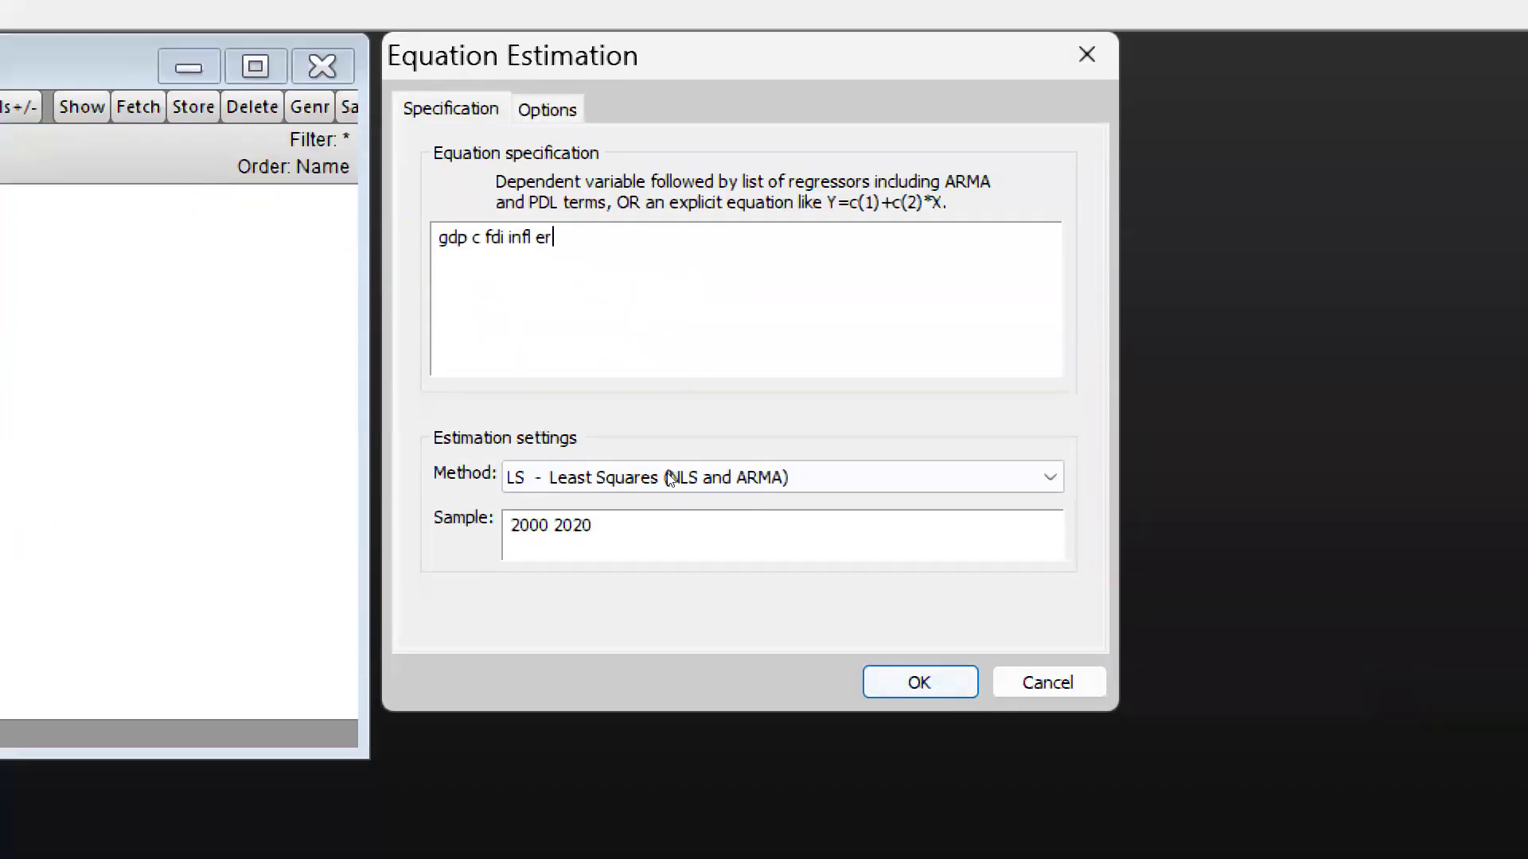
# Estimate the equation, giving R-squared 0.952765, F-statistic 107.5771 and significant FDI (p 0.0025)
pyautogui.click(919, 799)
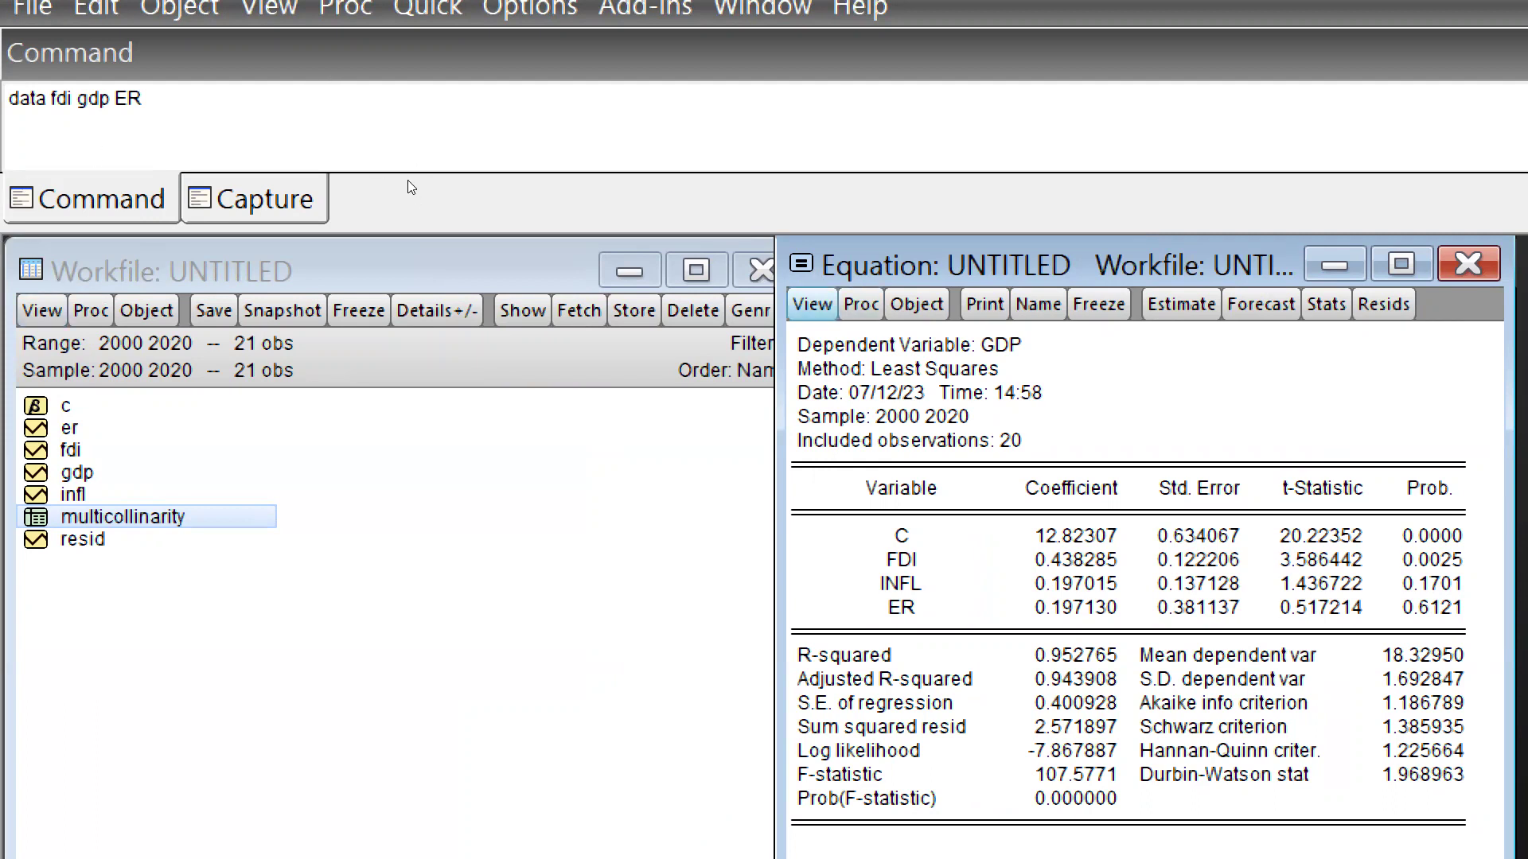
pyautogui.click(812, 305)
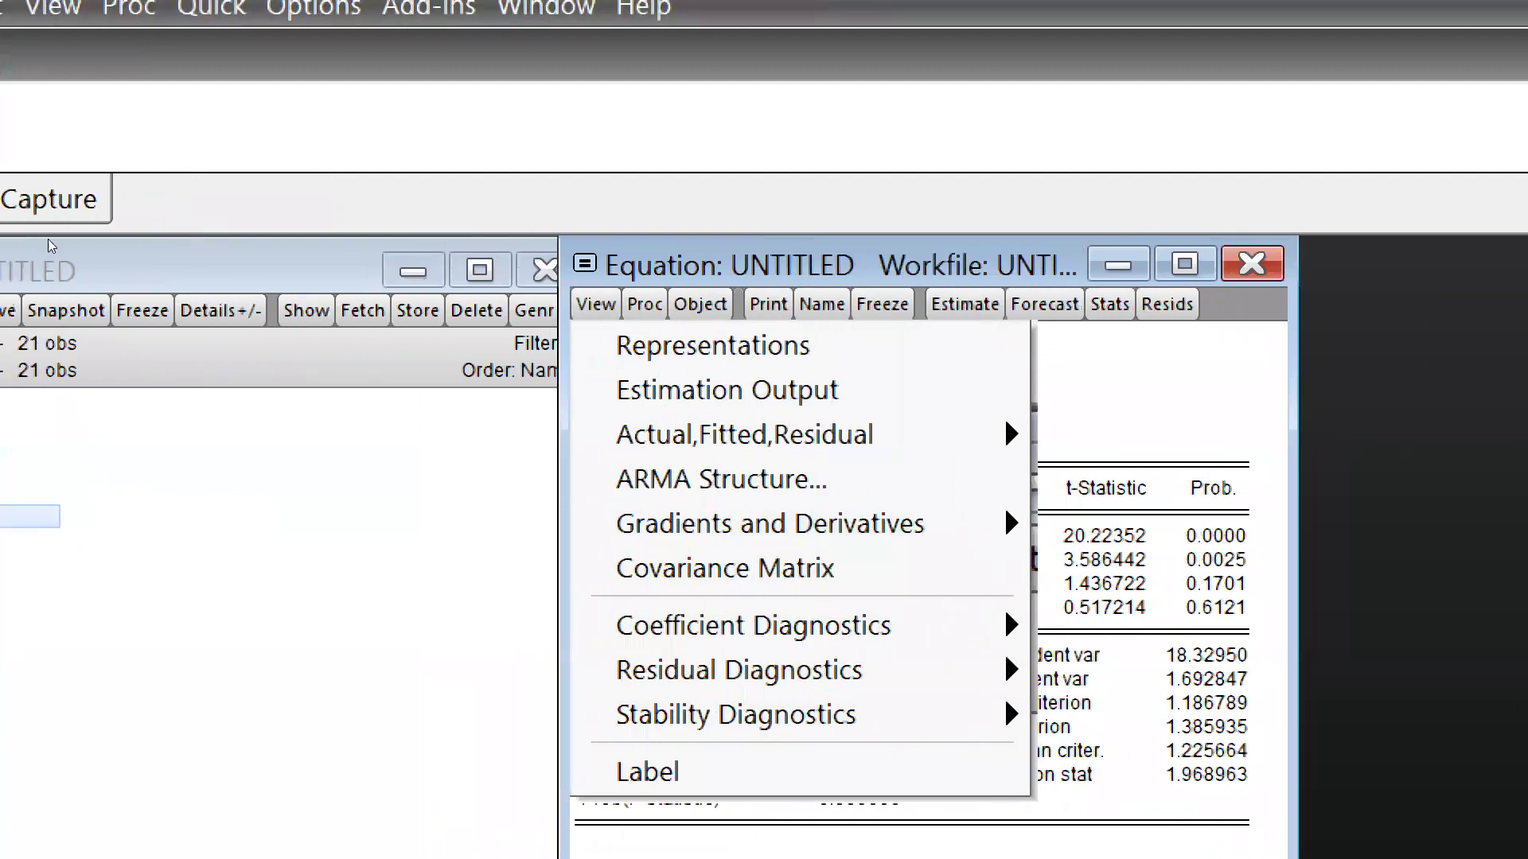
# Show the Variance Inflation Factors: centered VIFs 15.32 for FDI, 2.83 for INFL, 14.86 for ER
pyautogui.moveTo(955, 670)
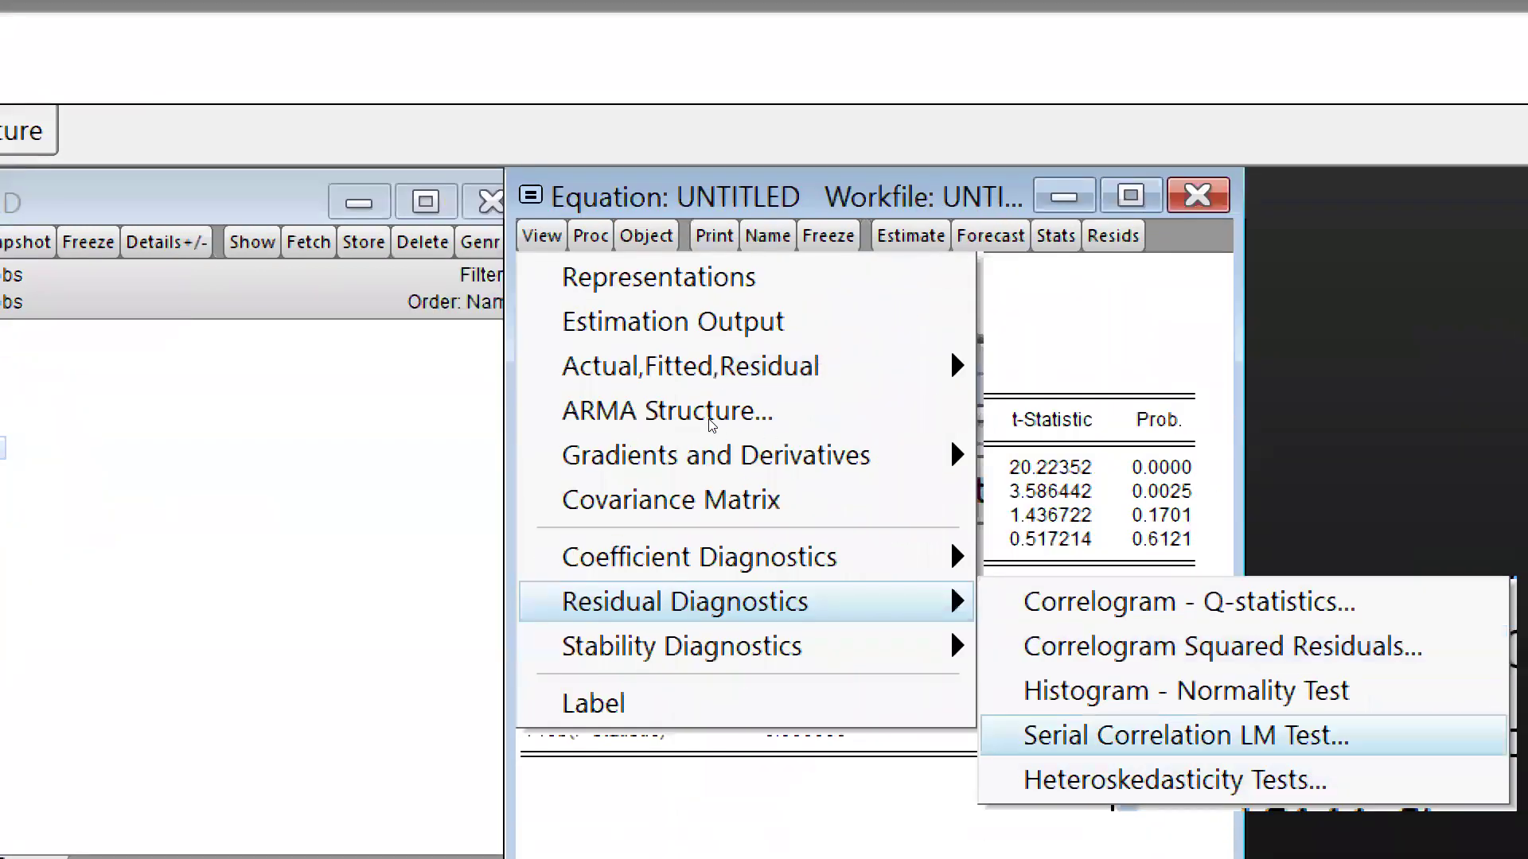
pyautogui.moveTo(684, 646)
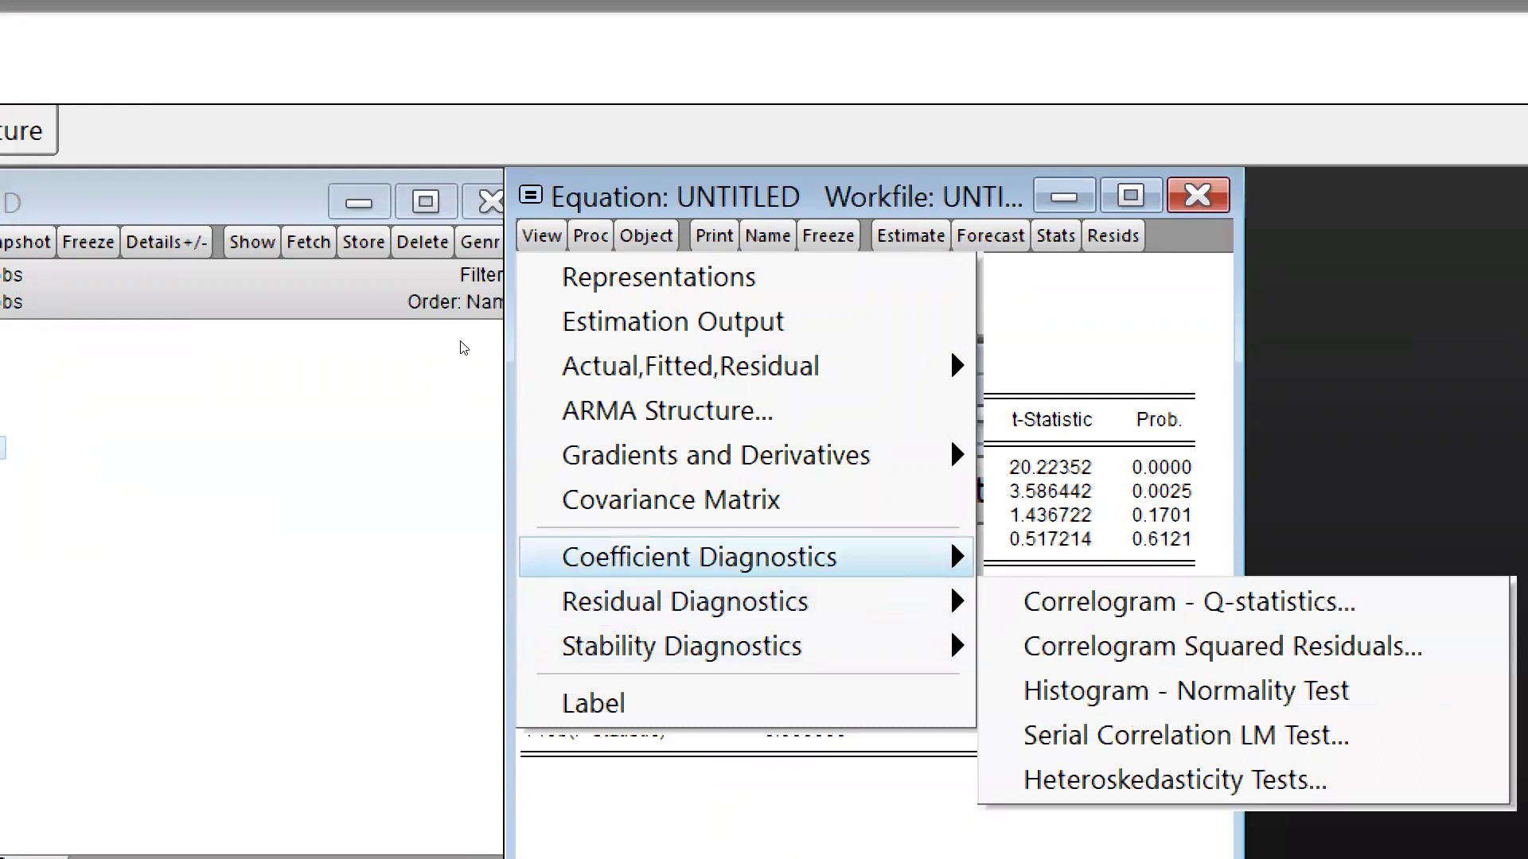
pyautogui.moveTo(701, 557)
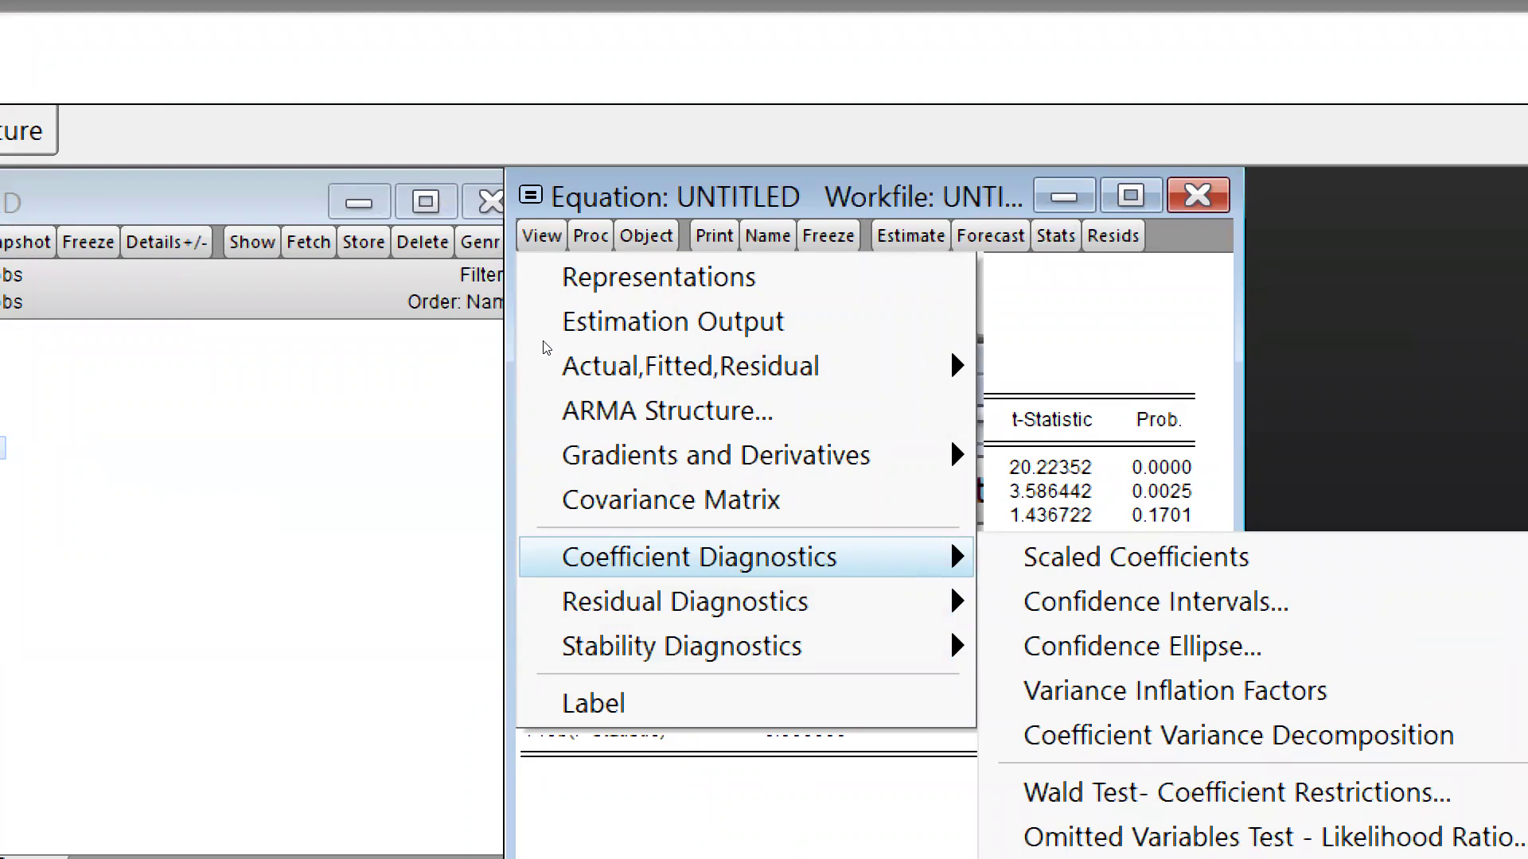
pyautogui.press('Down')
pyautogui.press('Down')
pyautogui.press('Down')
pyautogui.press('Down')
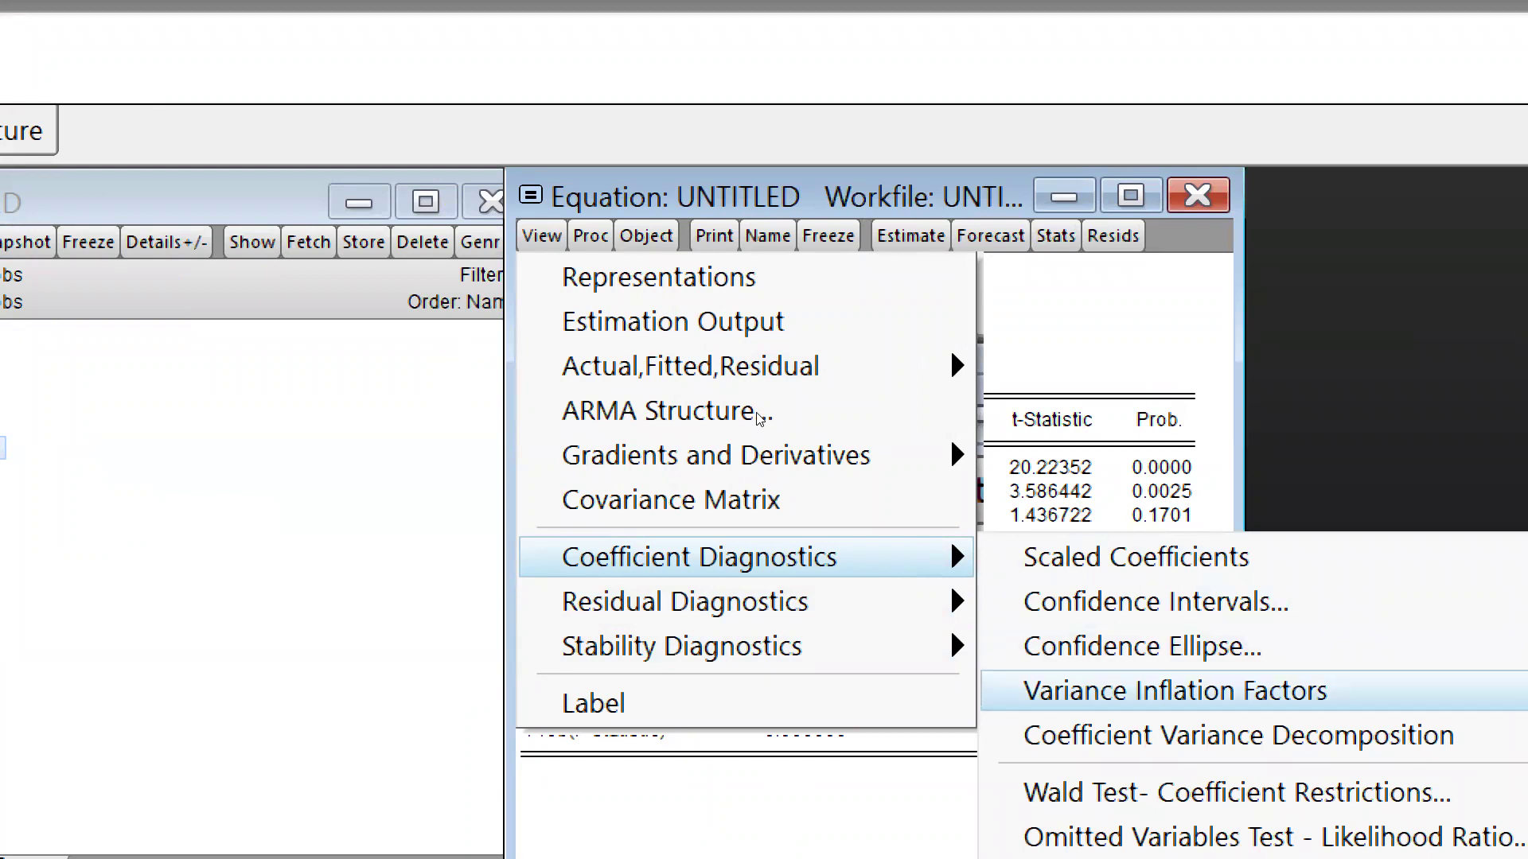
pyautogui.press('Return')
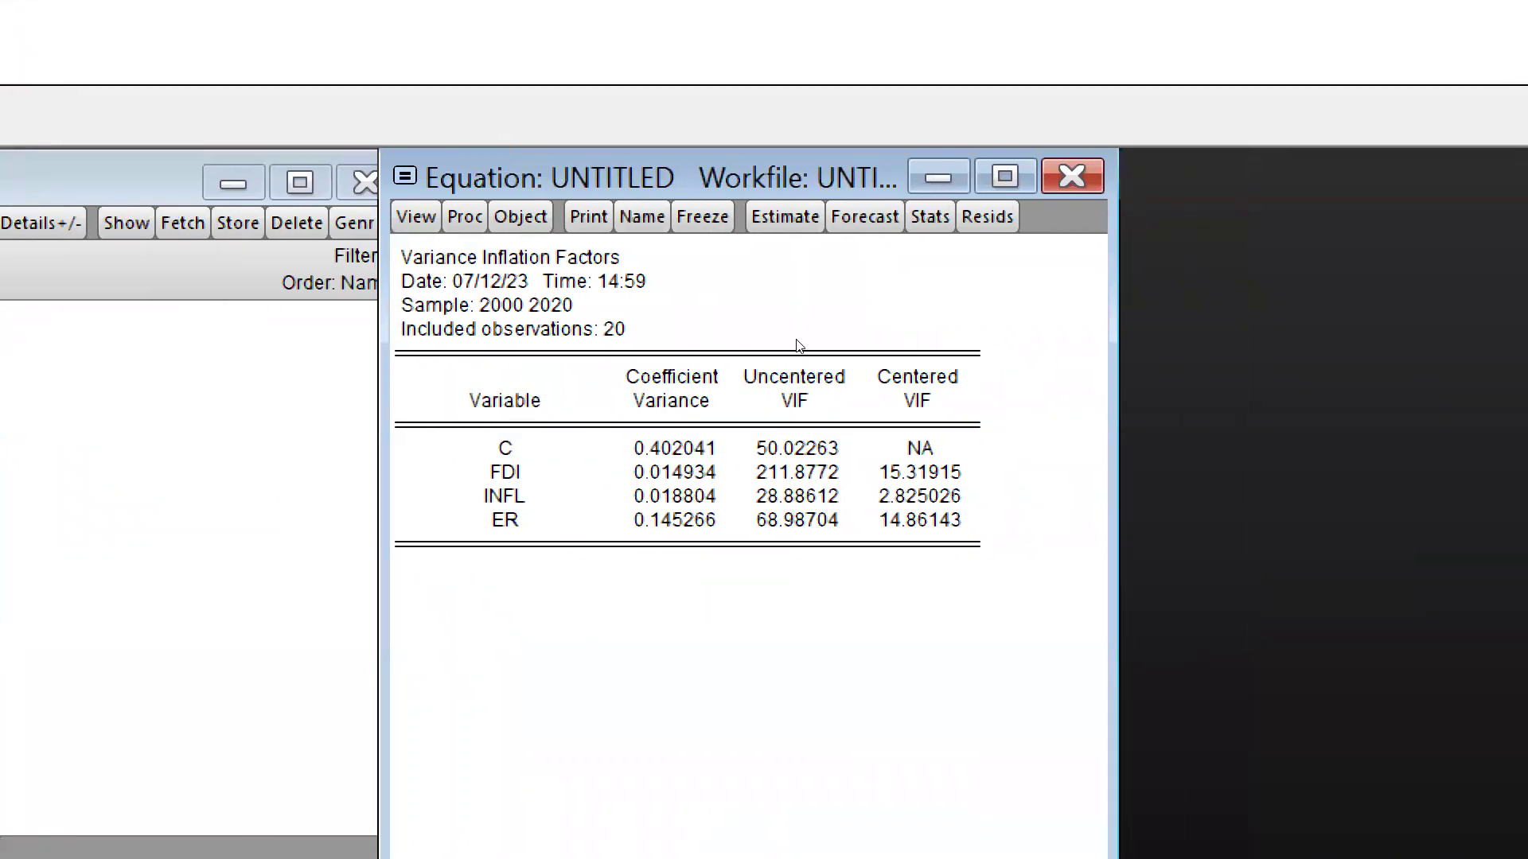
# Dismiss the Windows Start menu and return to the equation's VIF table
pyautogui.press('super')
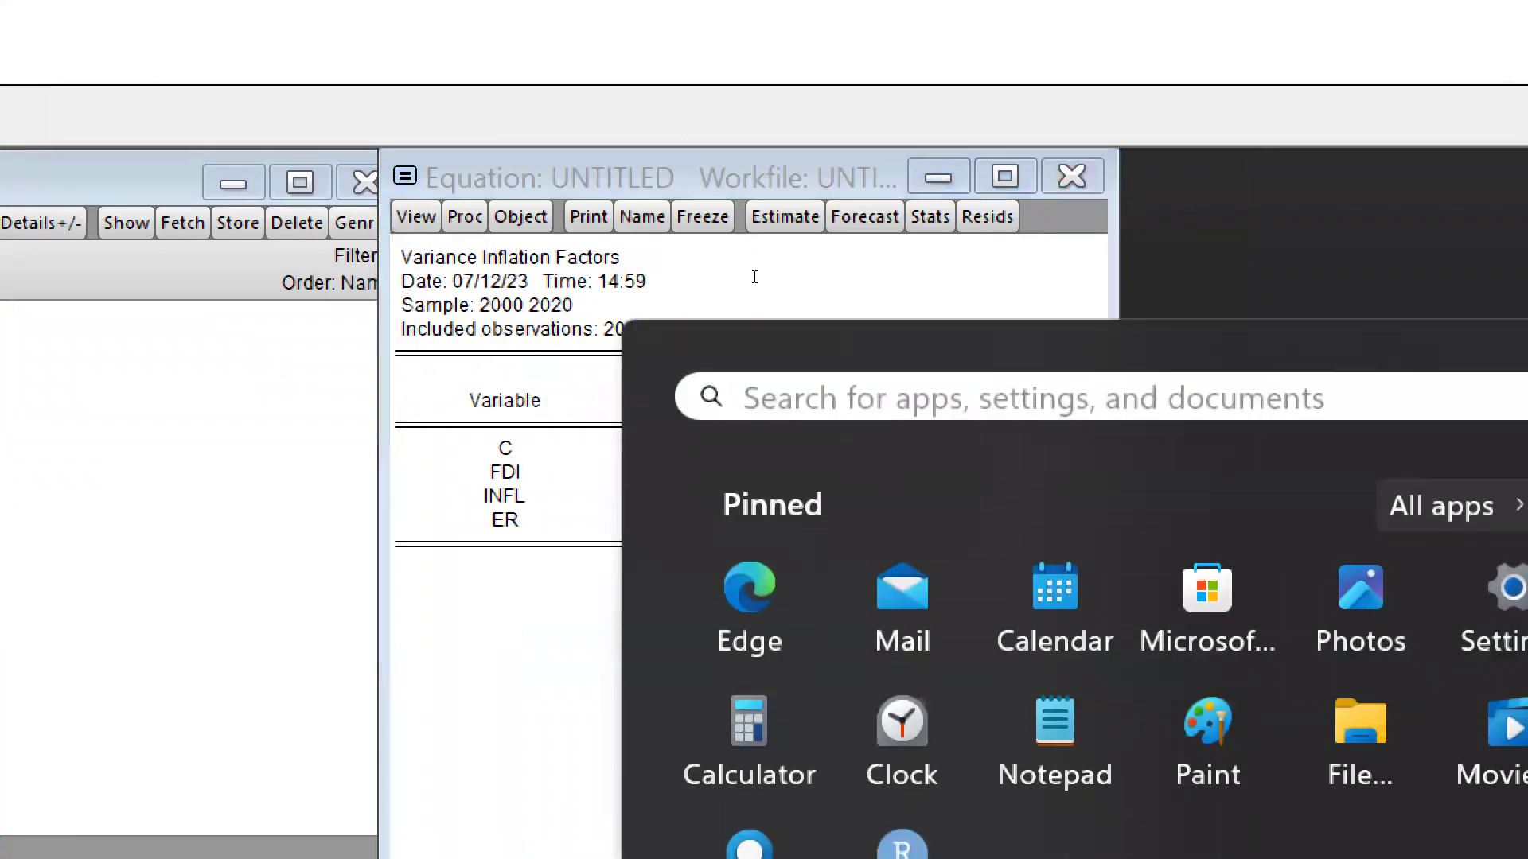
pyautogui.click(970, 195)
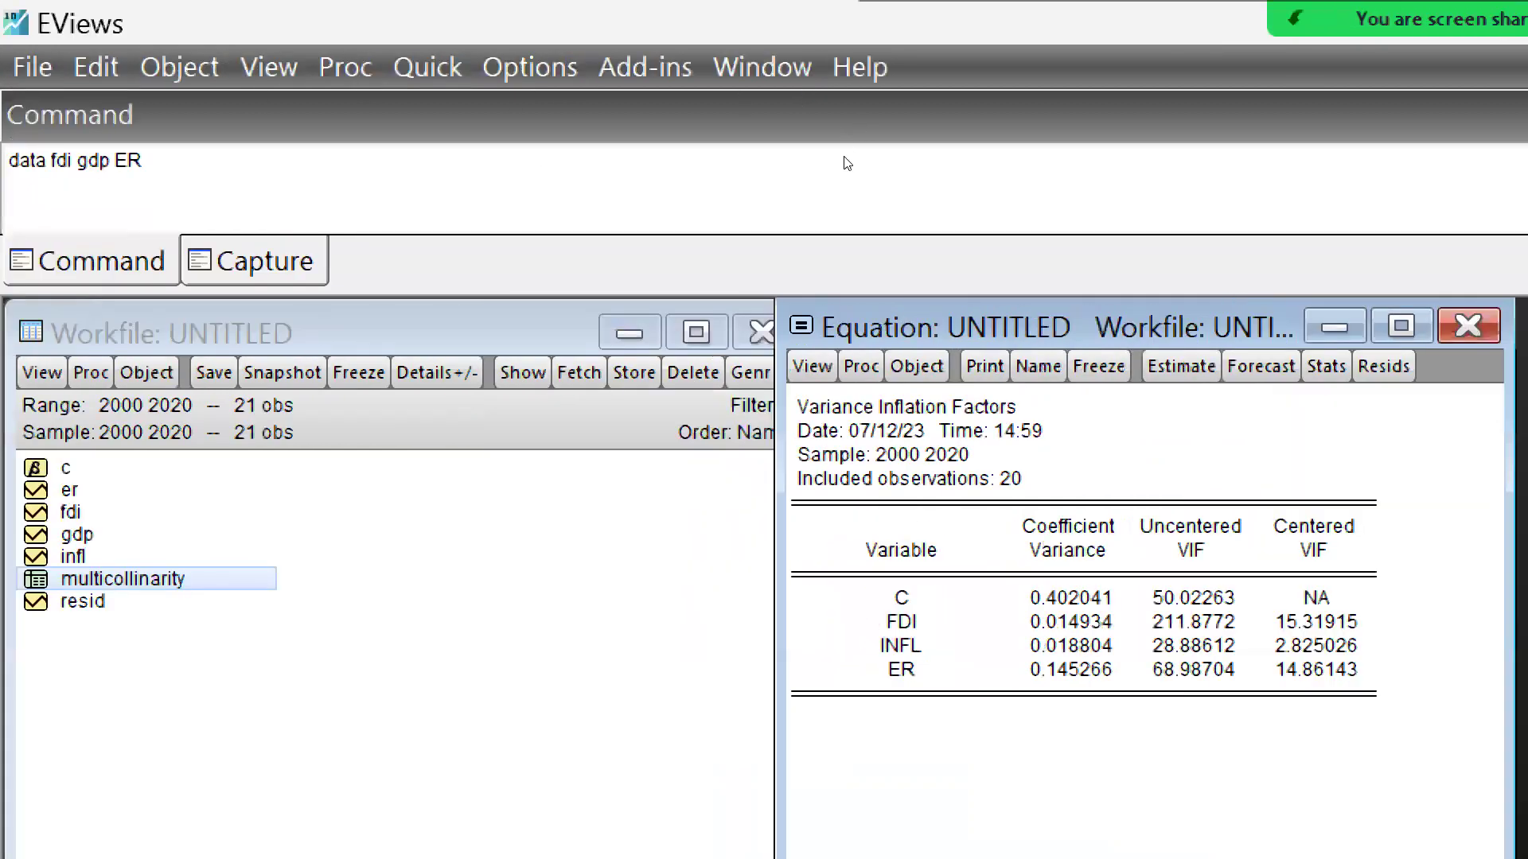
# Close the untitled VIF equation and confirm deleting it without saving
pyautogui.click(1469, 326)
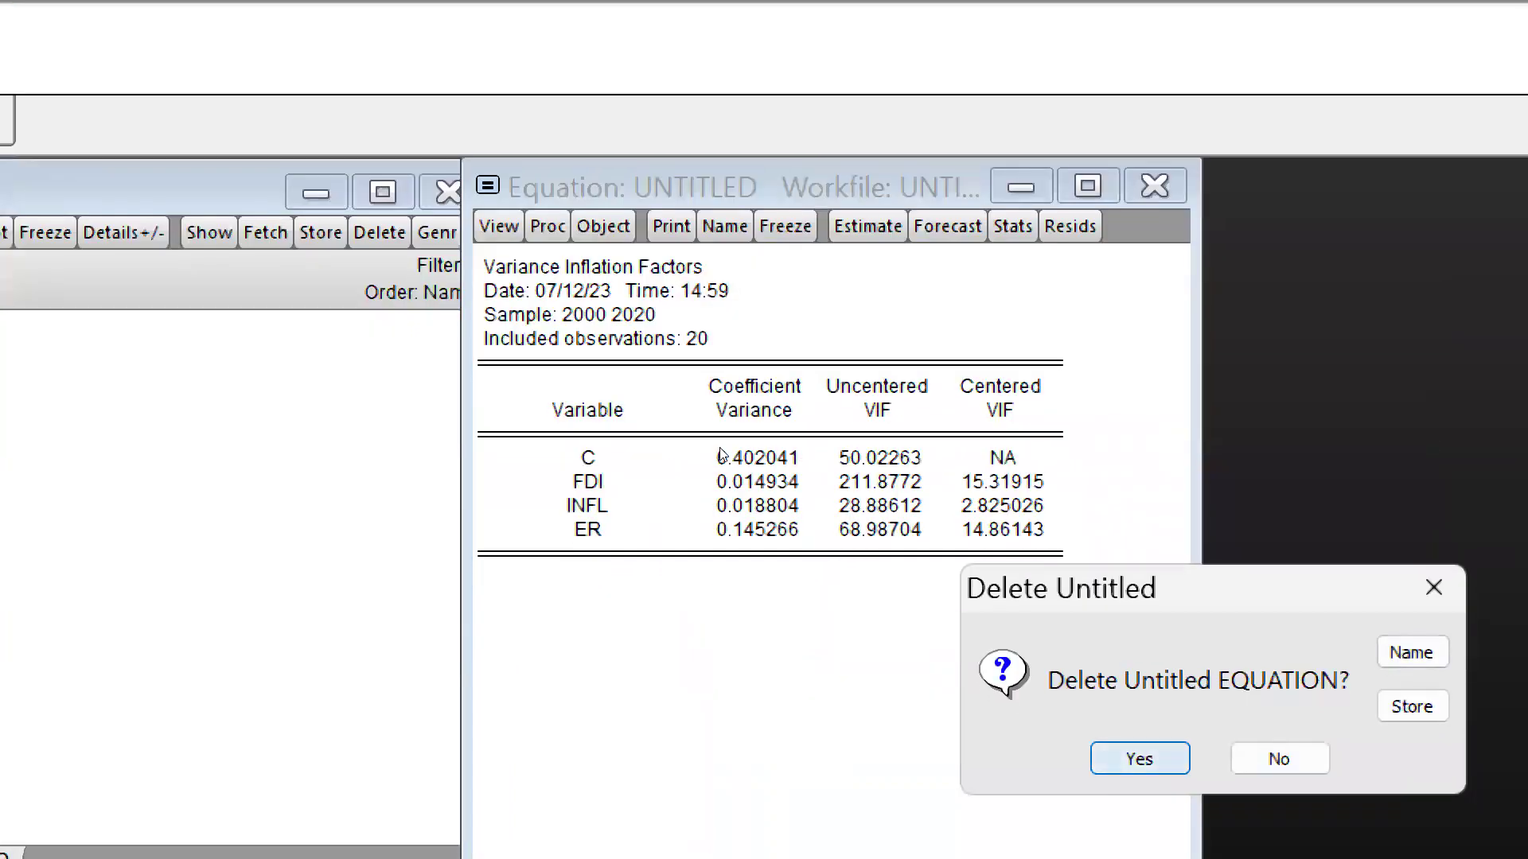
pyautogui.click(1140, 758)
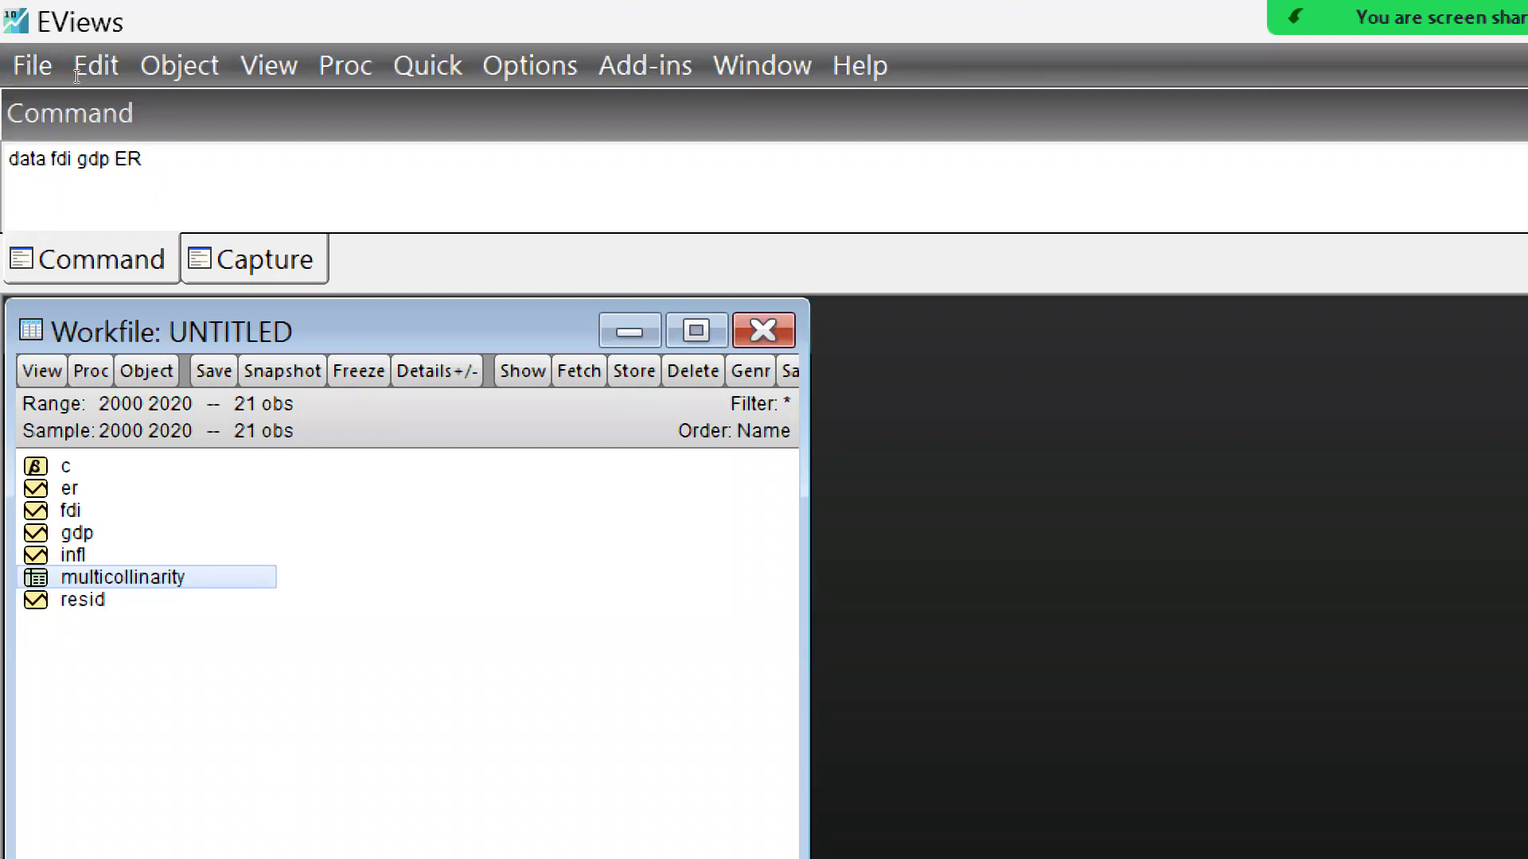
# Open a new Estimate Equation dialog from the Quick menu
pyautogui.hotkey('alt', 'q')
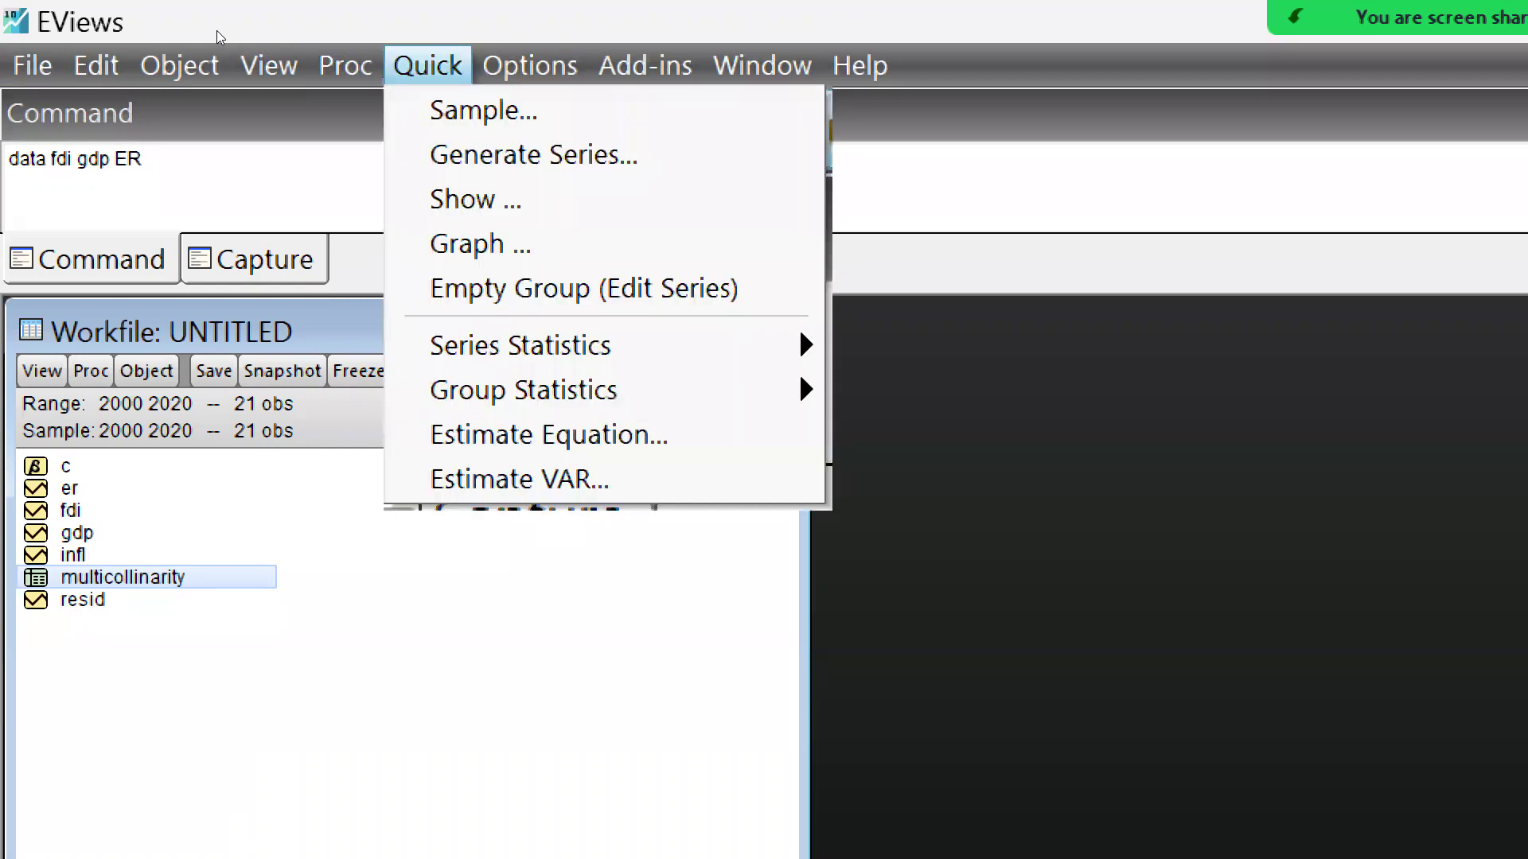
pyautogui.press('Up')
pyautogui.press('Up')
pyautogui.press('Down')
pyautogui.press('Up')
pyautogui.press('Up')
pyautogui.press('Right')
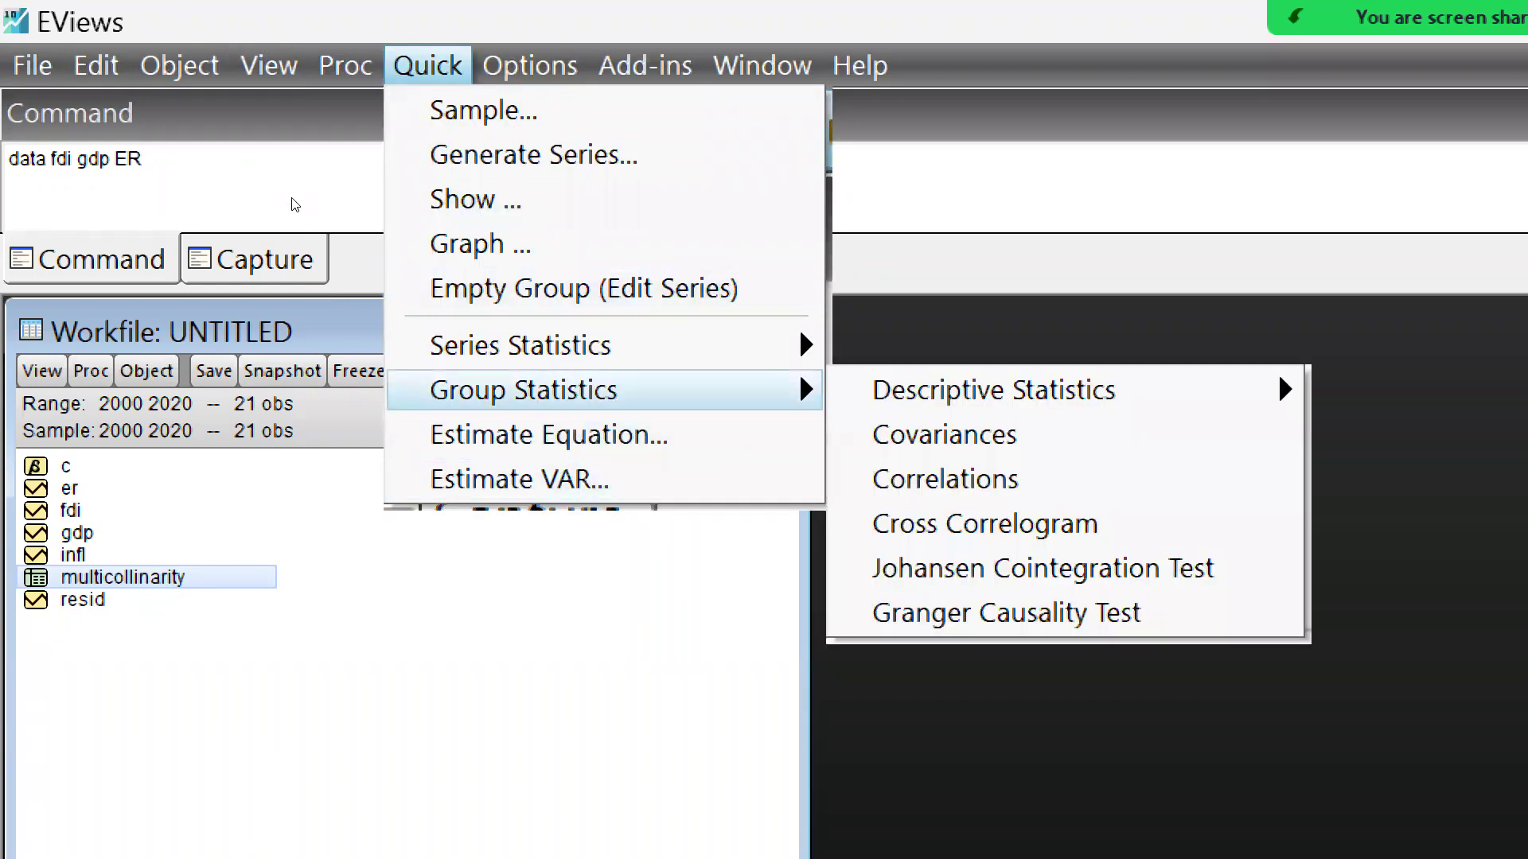
pyautogui.press('Up')
pyautogui.press('Right')
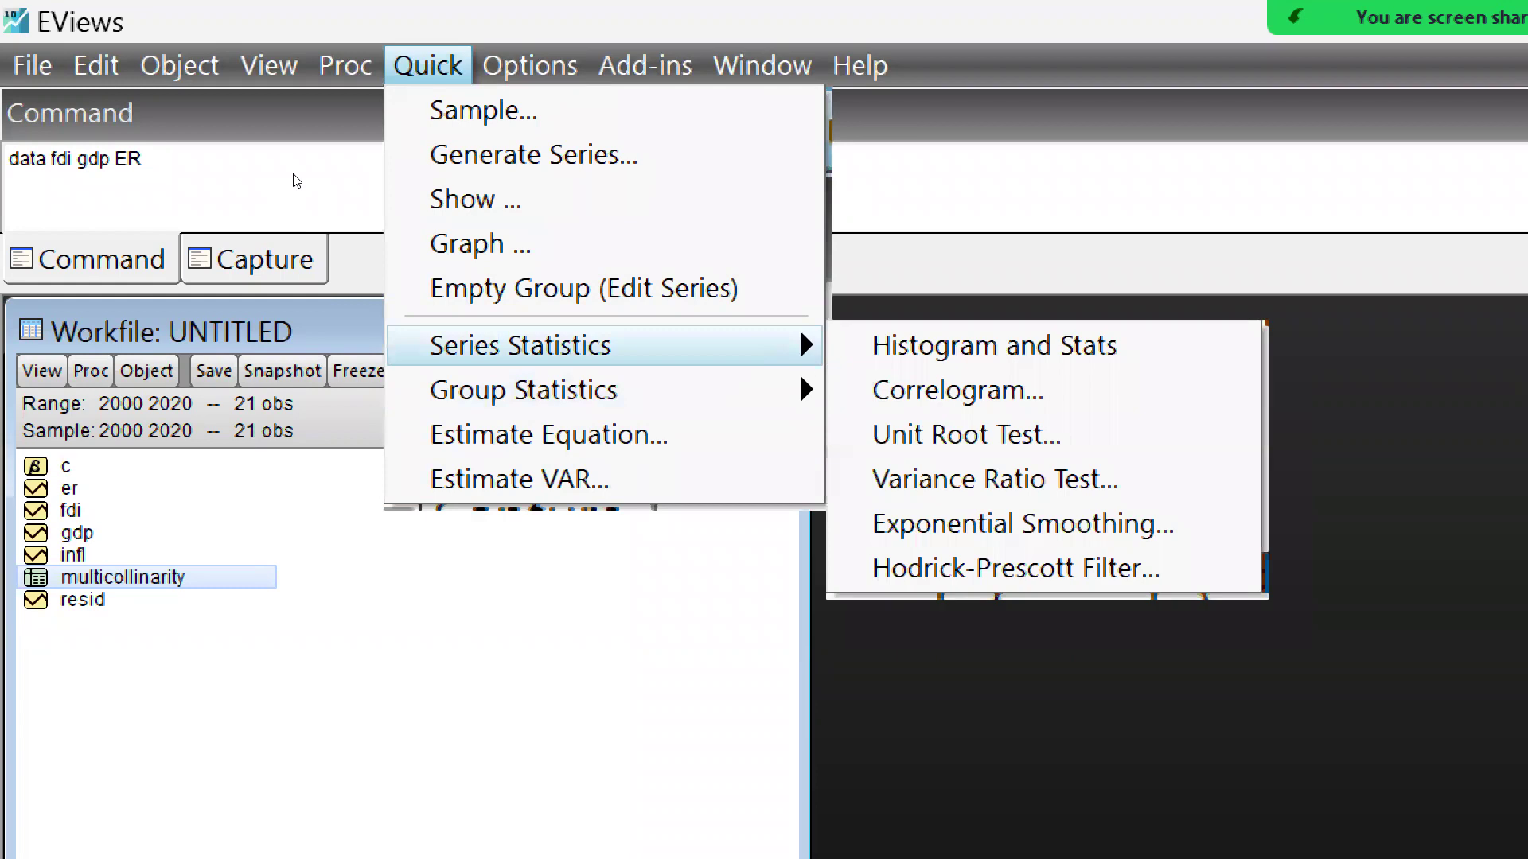
pyautogui.press('Down')
pyautogui.press('Down')
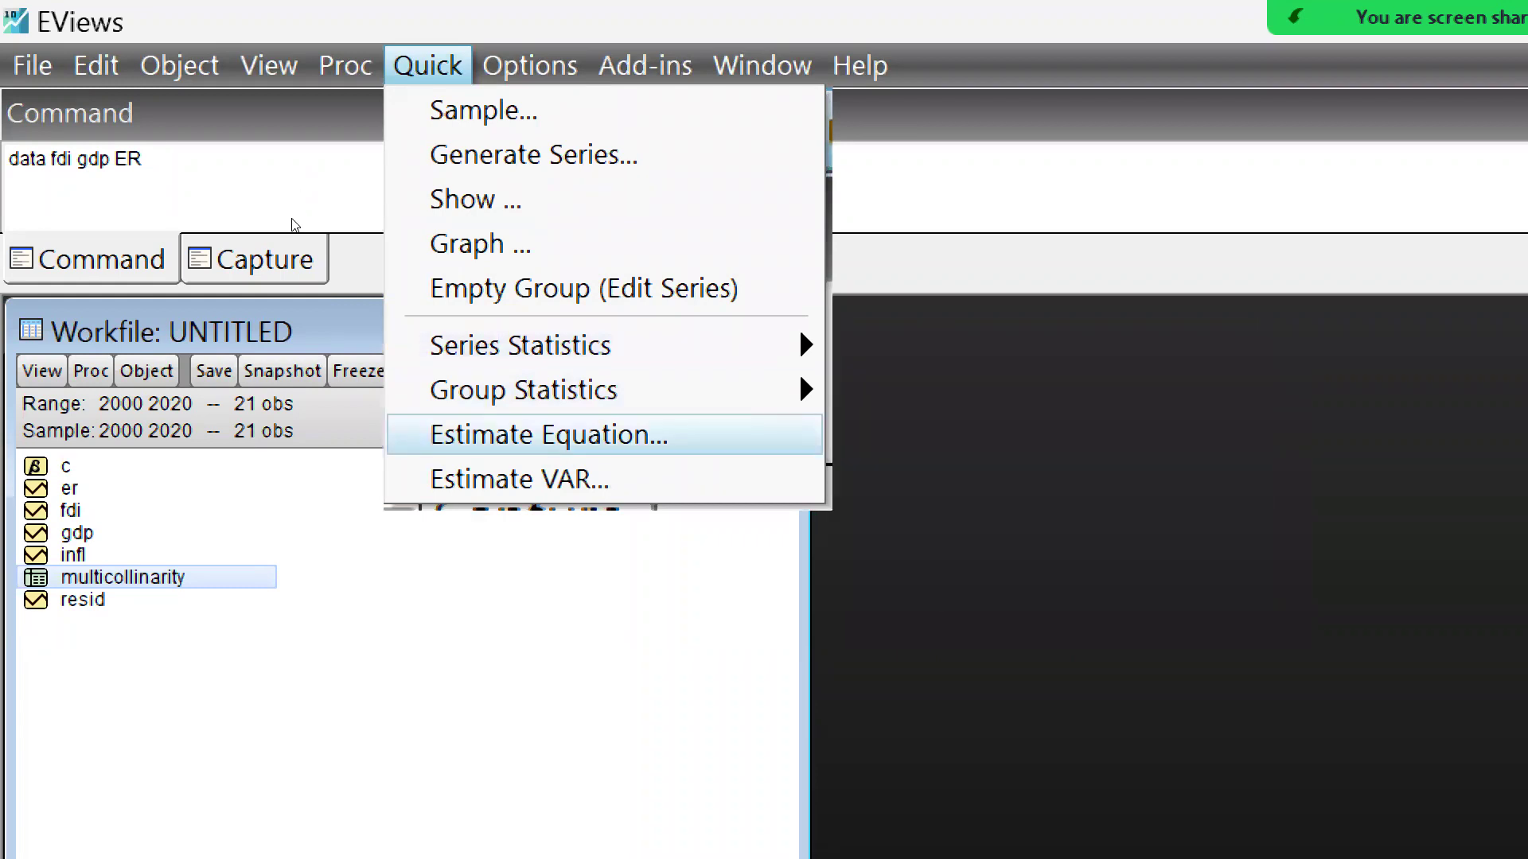
pyautogui.press('Return')
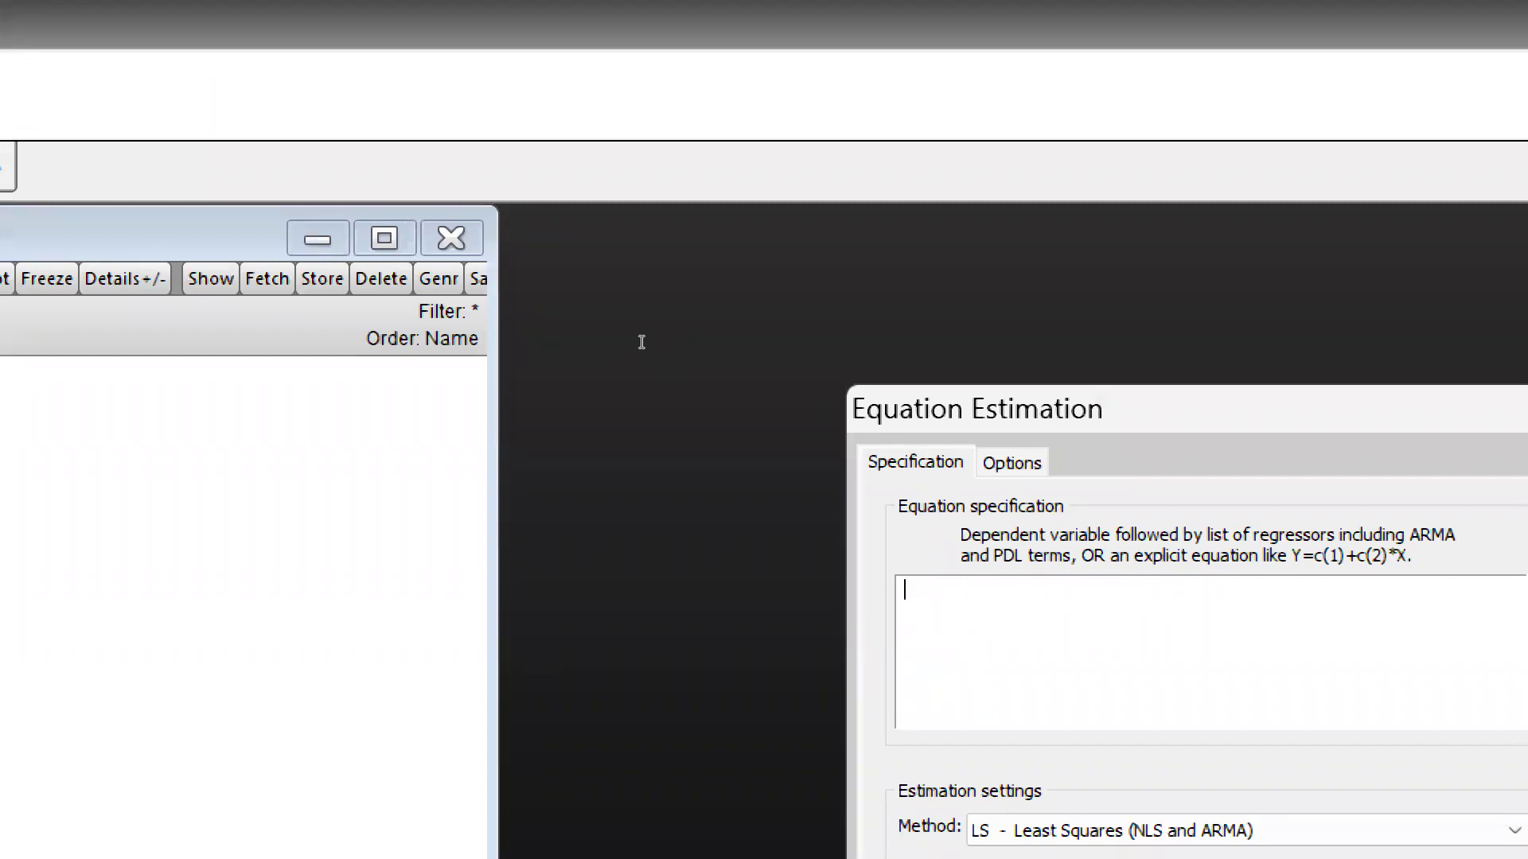
# Enter the specification 'gdp c fdi infl', dropping er from the model
pyautogui.write('gdp')
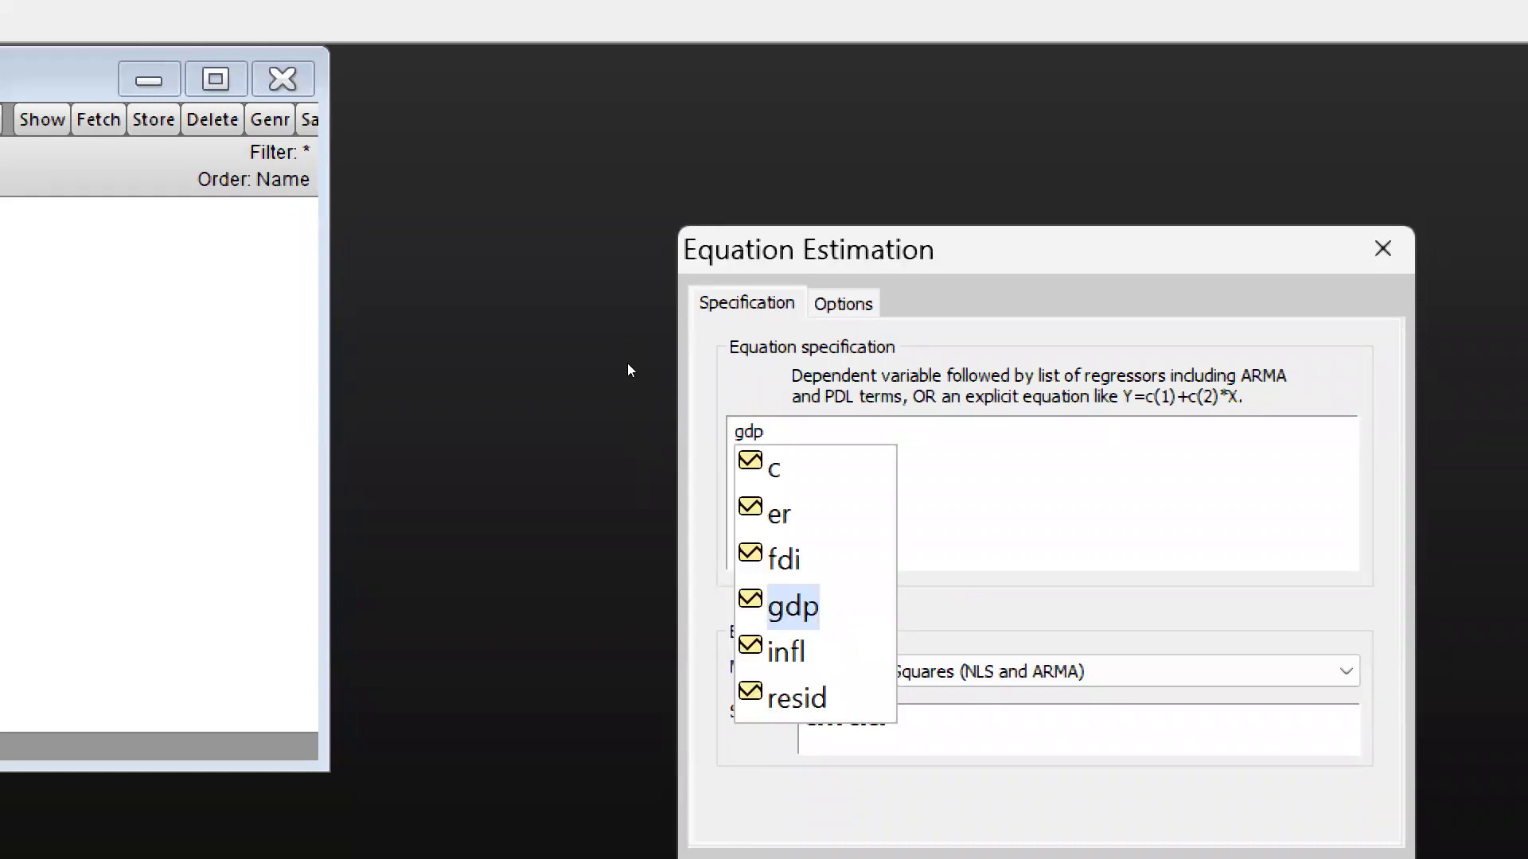
pyautogui.press('Escape')
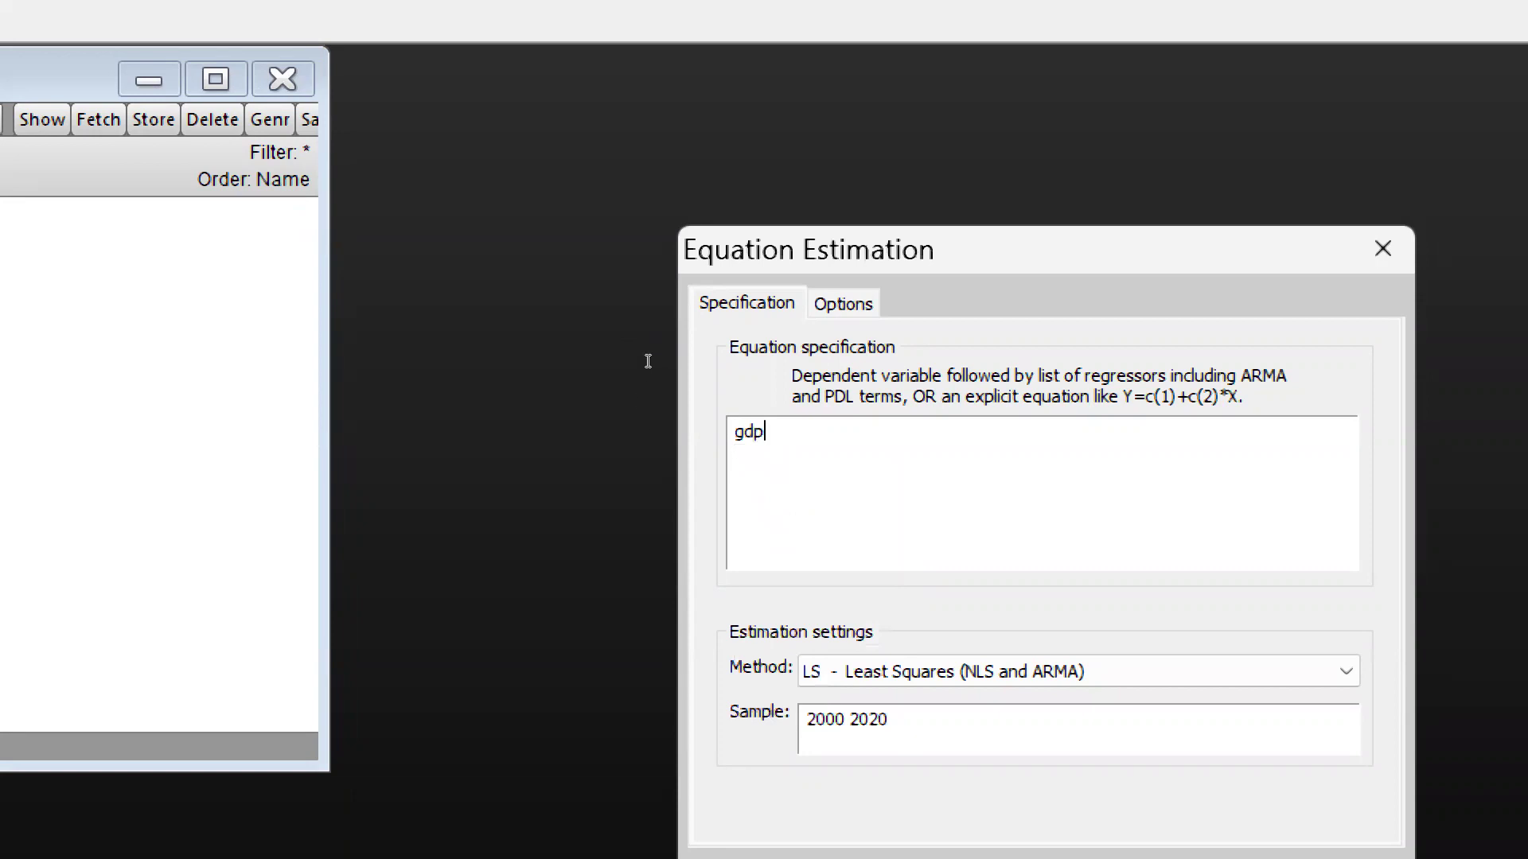
pyautogui.hotkey('ctrl', 'space')
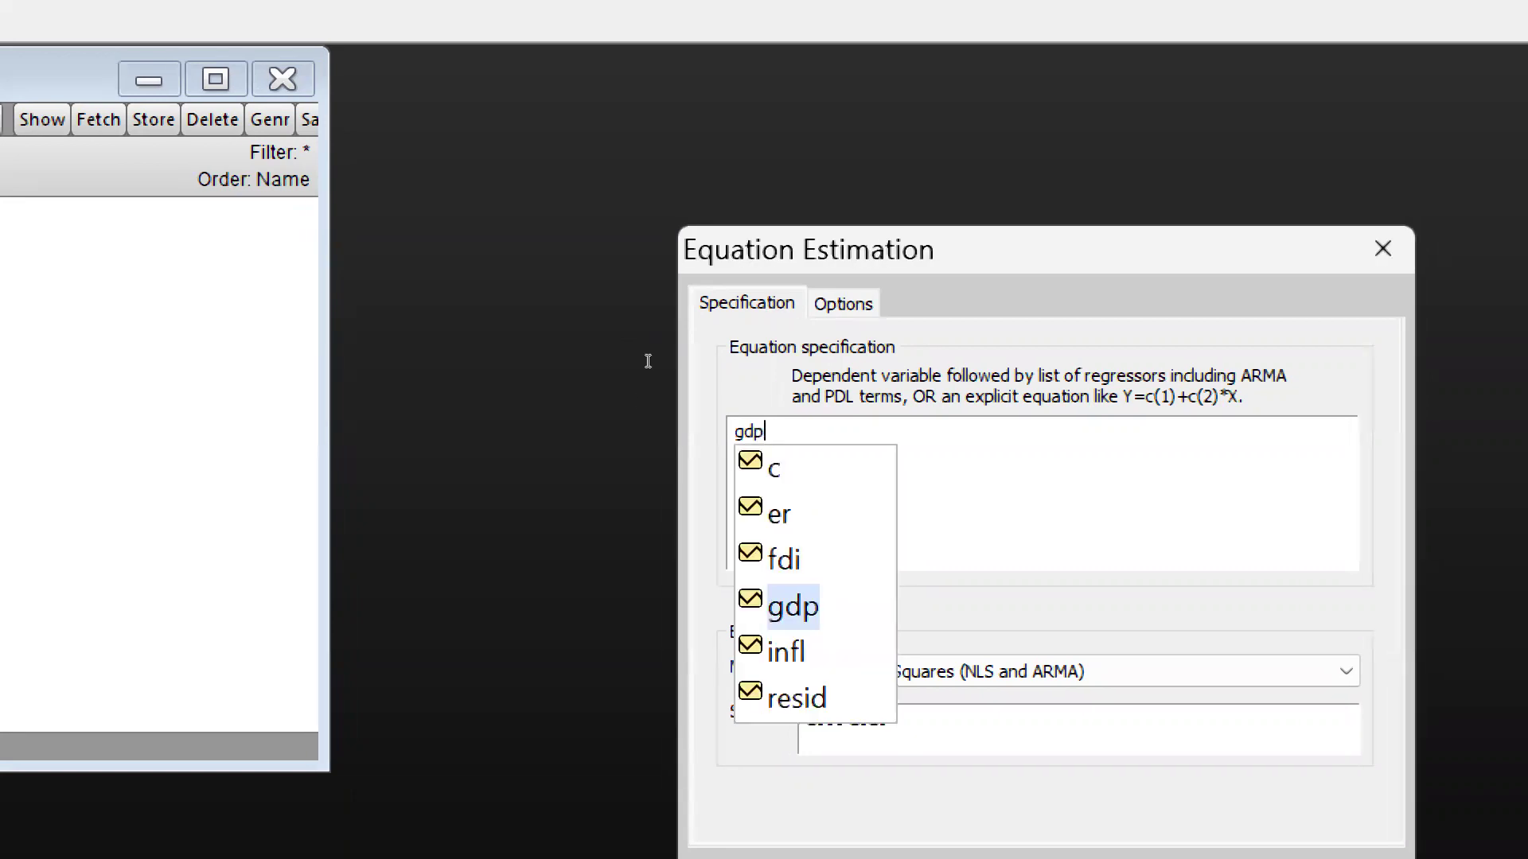
pyautogui.write('c ')
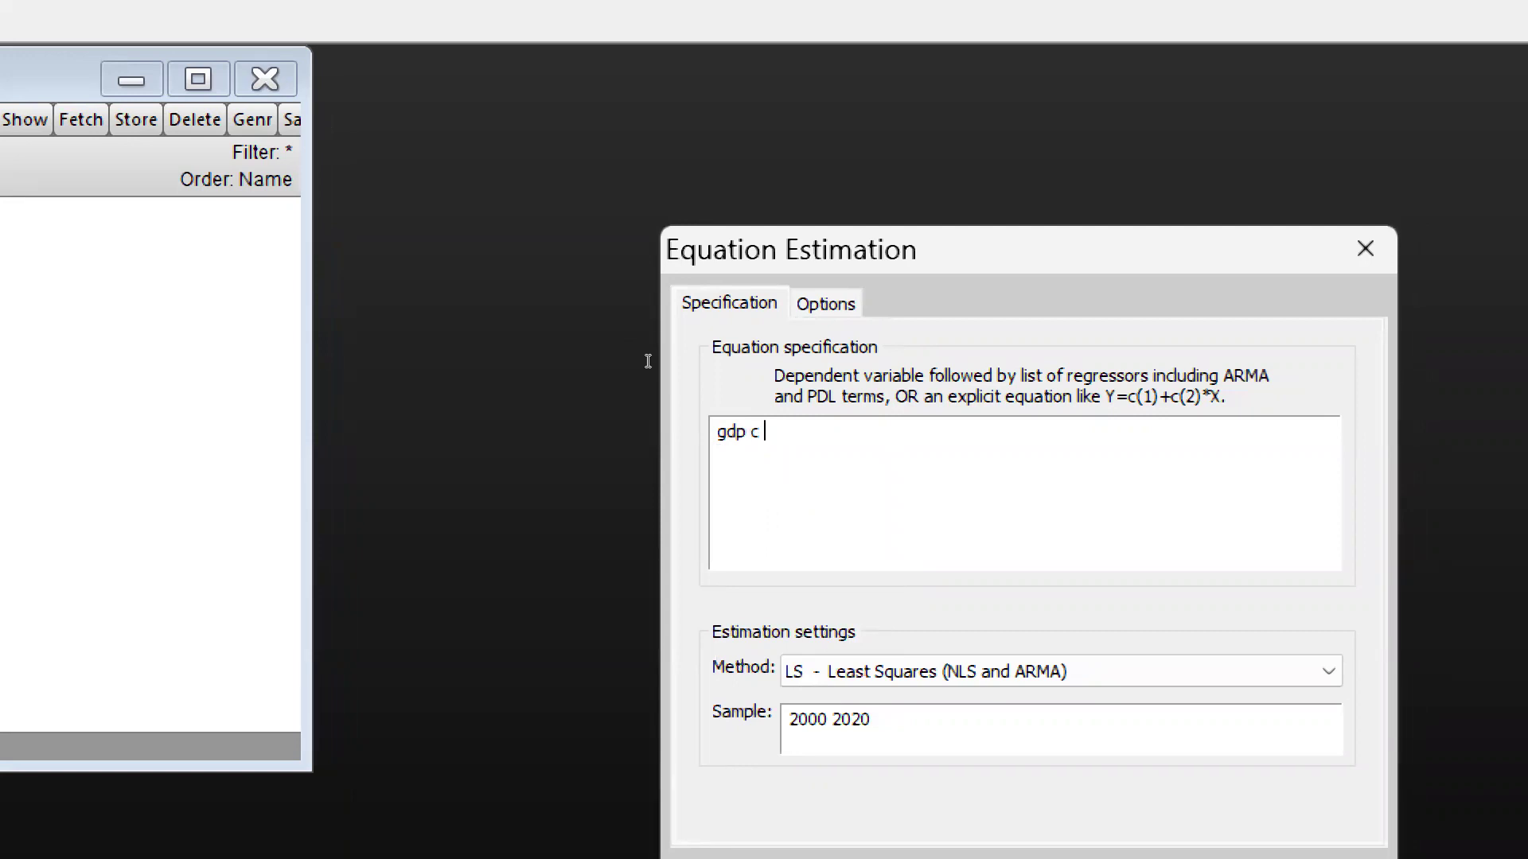
pyautogui.write('fdi')
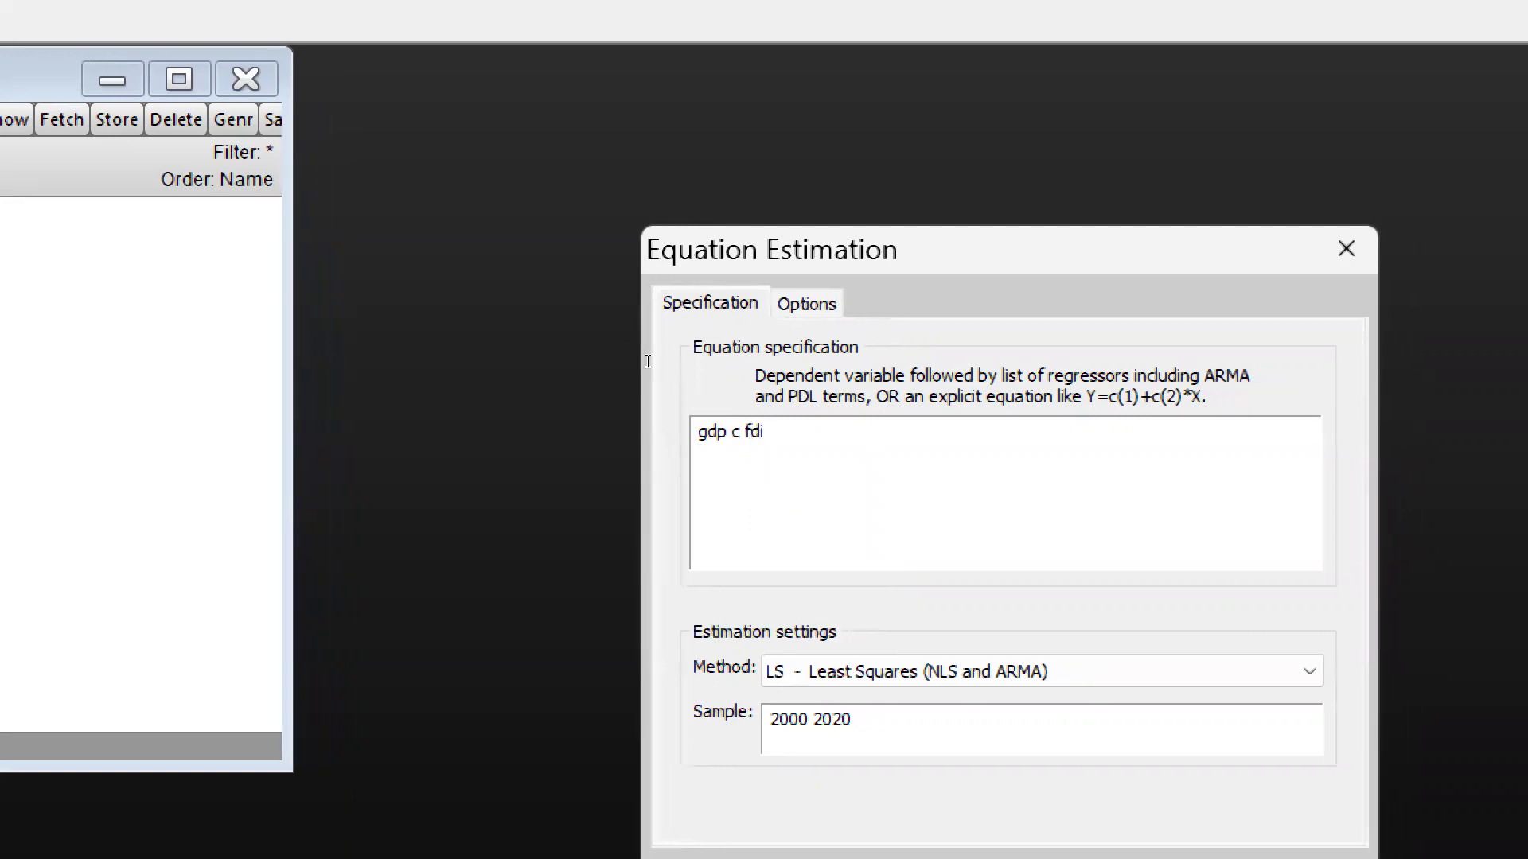
pyautogui.write(' in')
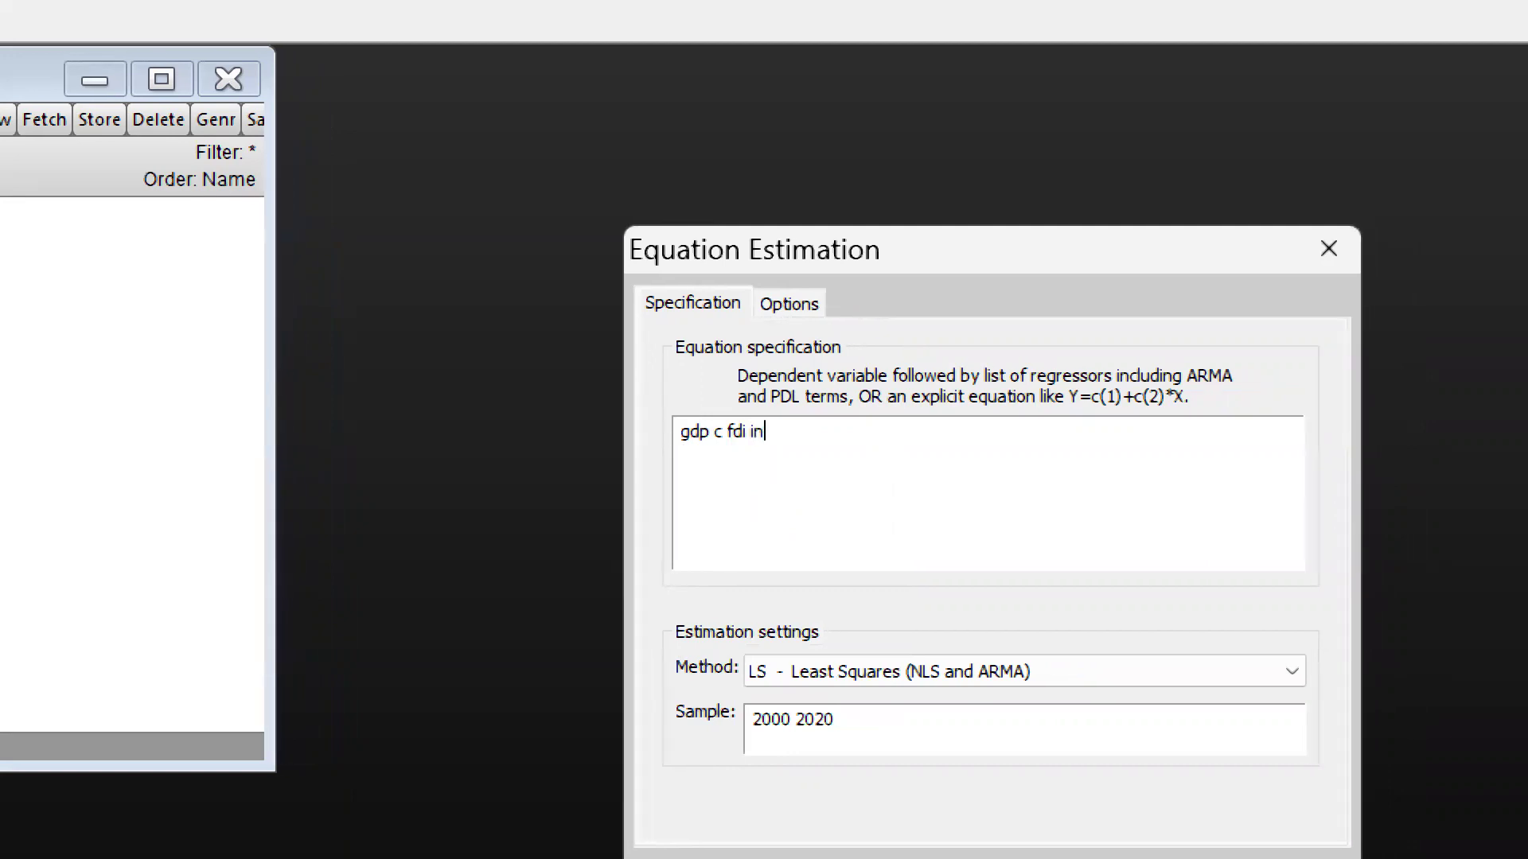
pyautogui.write('fla')
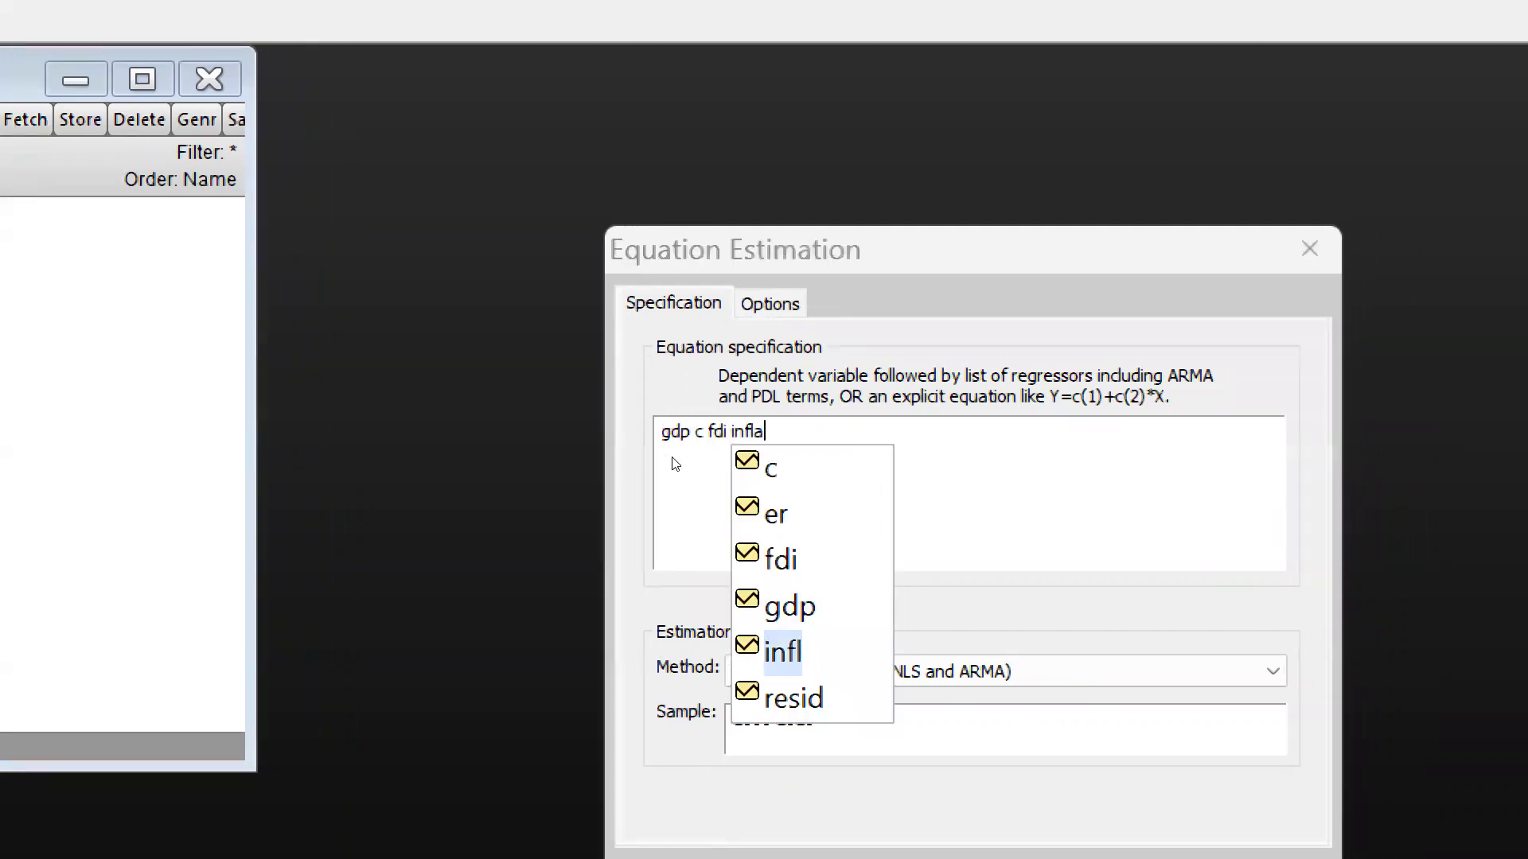
pyautogui.press('BackSpace')
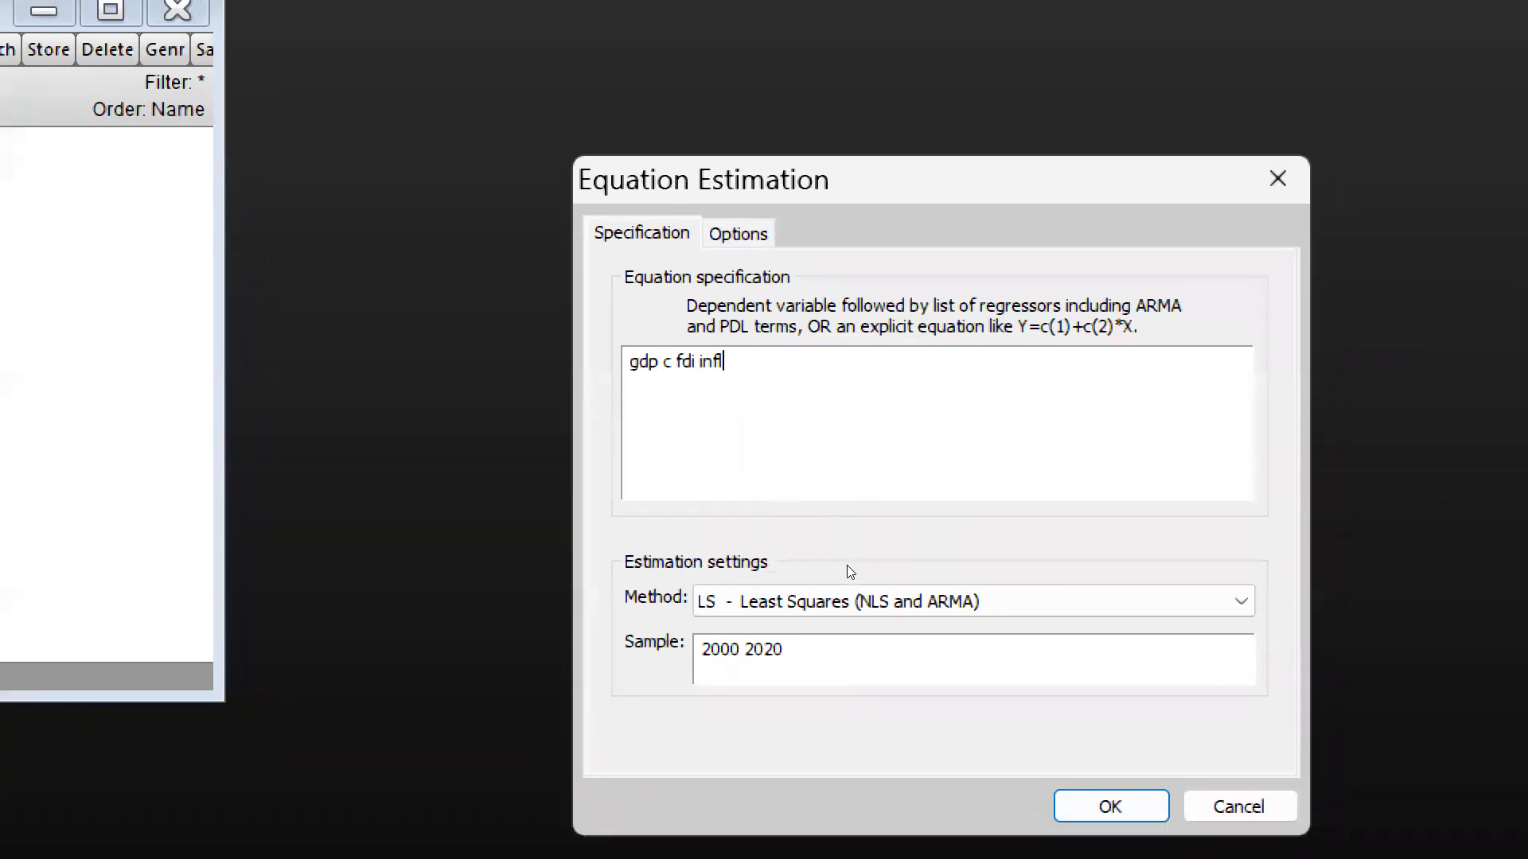
# Estimate gdp on fdi and infl: R-squared 0.951975, FDI significant, INFL not (p 0.1389)
pyautogui.press('Return')
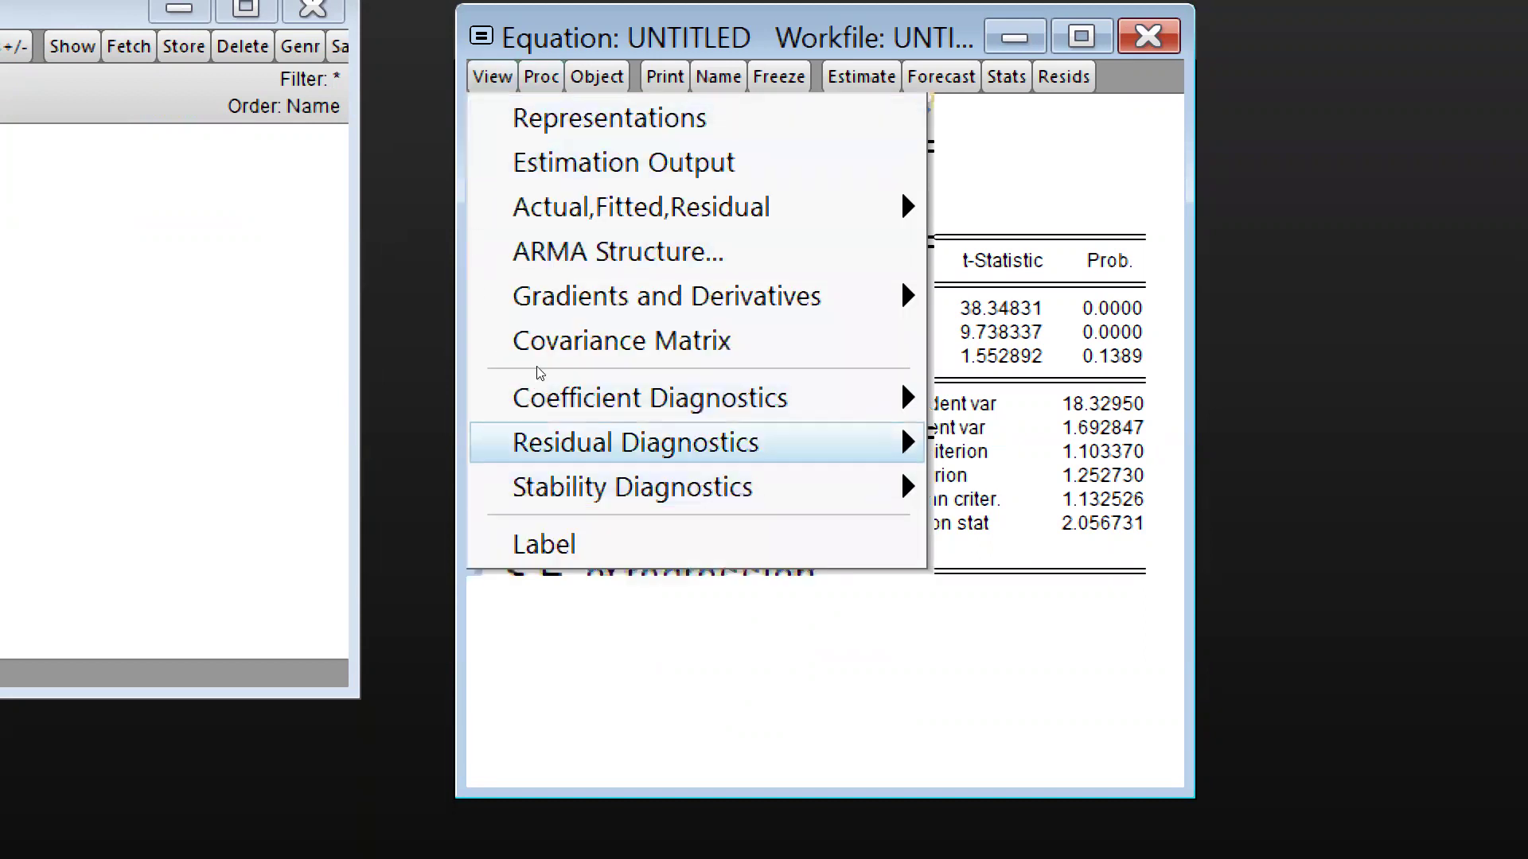
# Close the open menu, leaving the reduced equation's results (adjusted R-squared 0.946325) in view
pyautogui.press('Escape')
pyautogui.press('Escape')
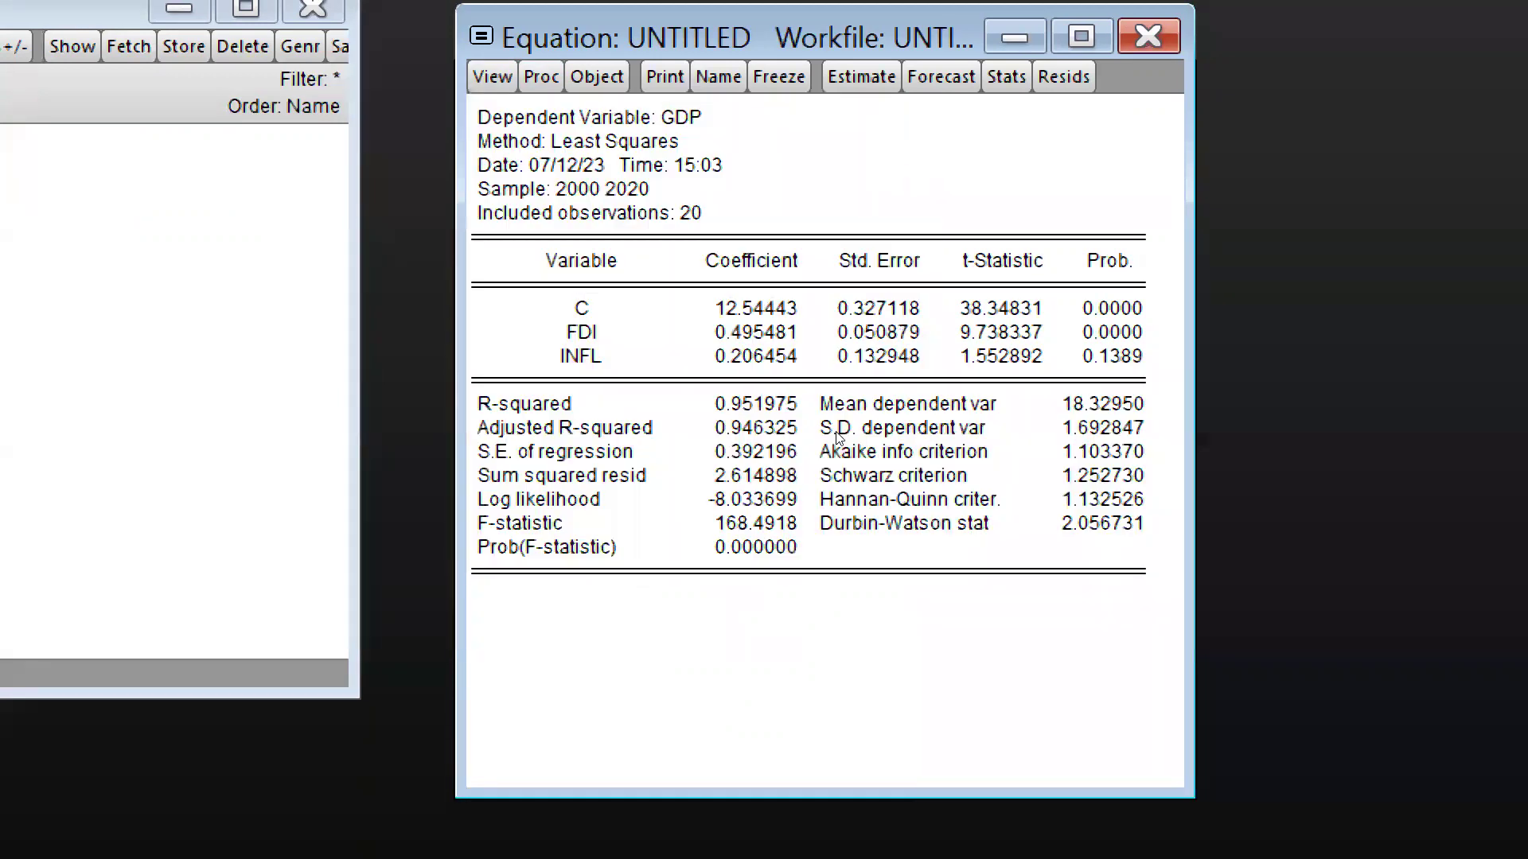